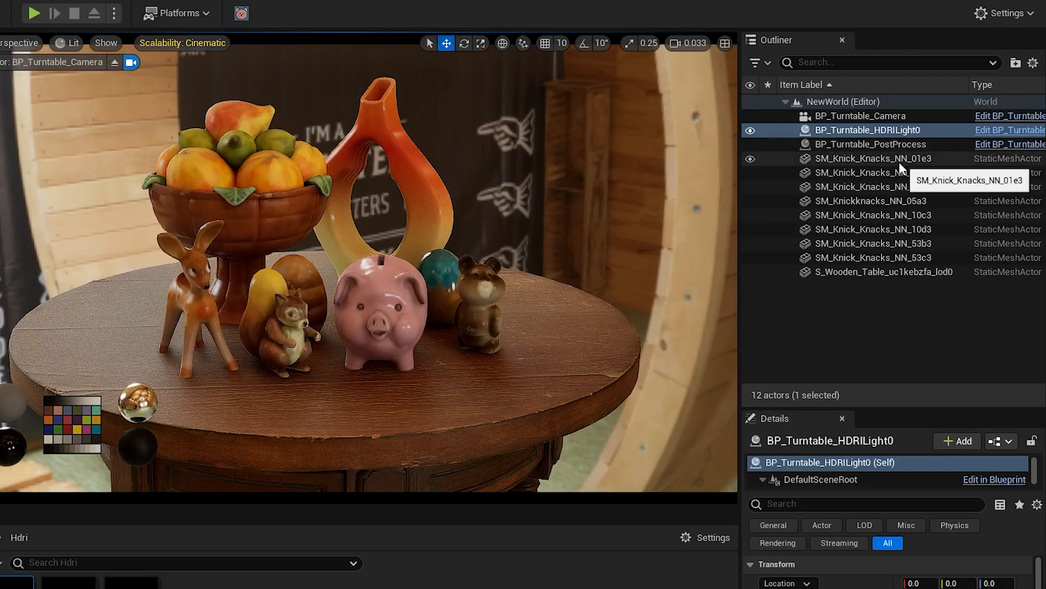
- Select all the knick-knack meshes and the wooden table and combine them into a turntable asset group
left_click(932, 156)
left_click(941, 241, "shift")
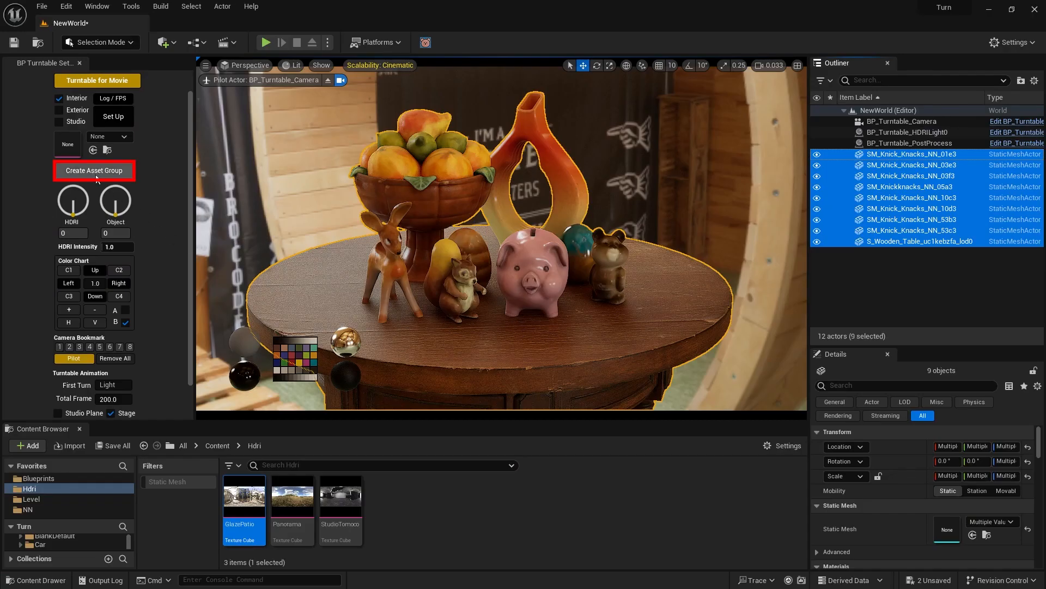
left_click(98, 172)
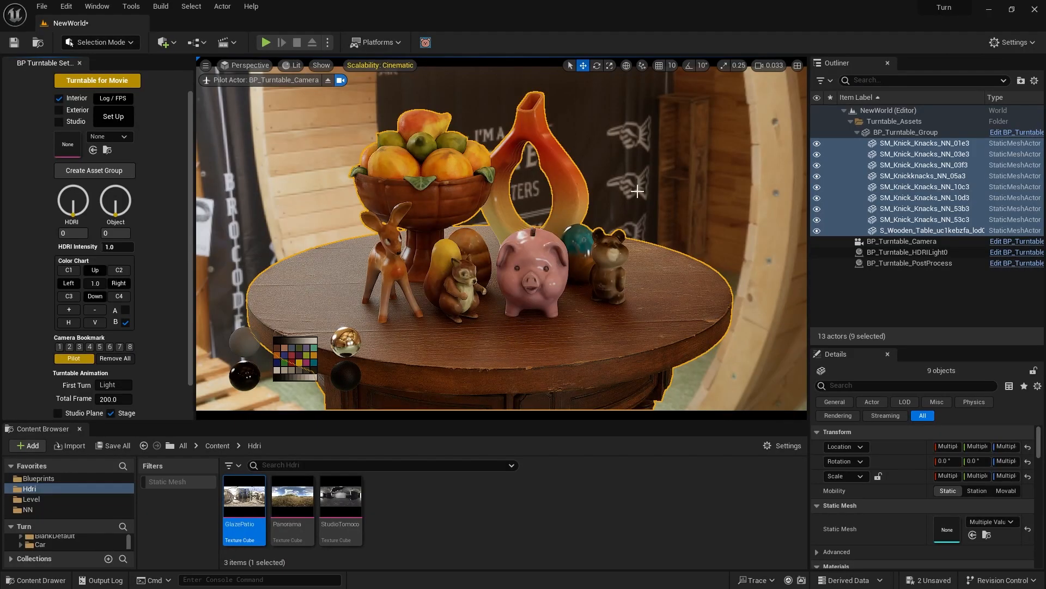
left_click(680, 182)
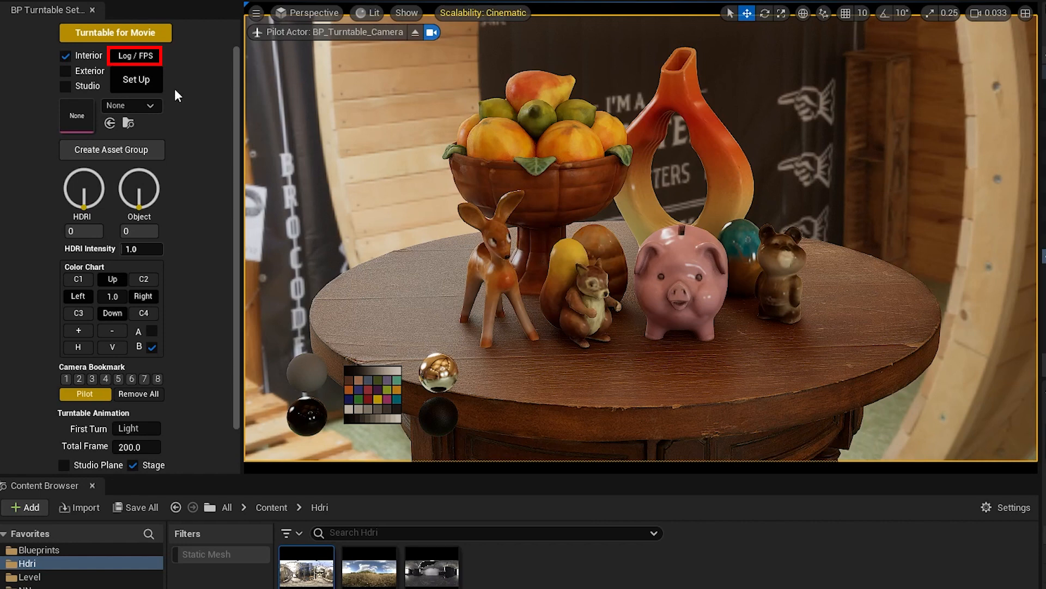
- Show the FPS read-out and assign HDRI cubemaps to the turntable, trying StudioTomoco and Panorama and settling on GlazePatio
left_click(146, 56)
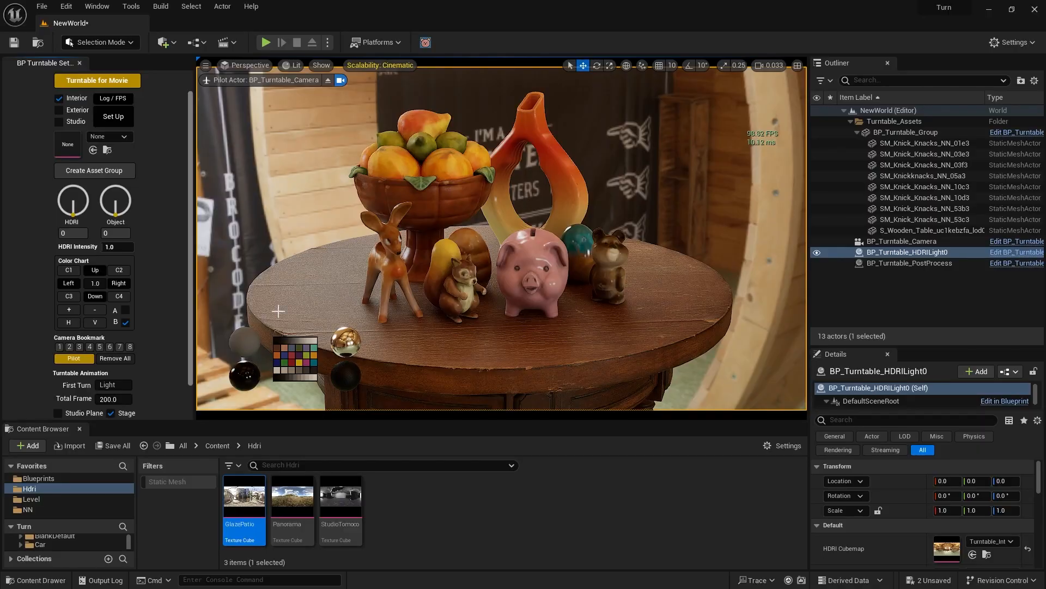
left_click_drag(361, 512, 67, 145)
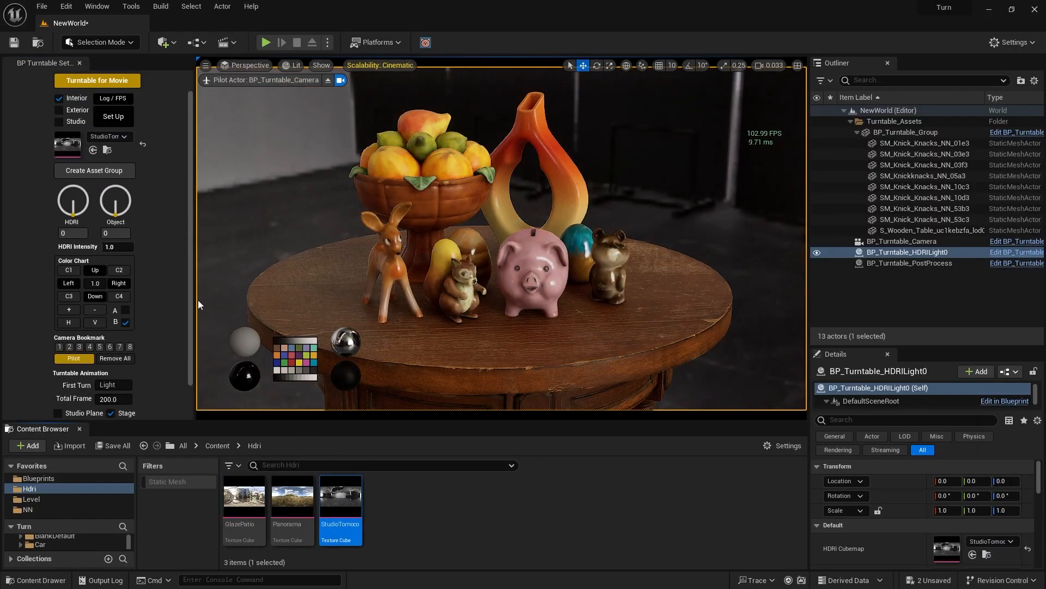
mouse_move(290, 515)
left_mouse_down()
mouse_move(218, 327)
mouse_move(98, 147)
left_mouse_up()
left_click_drag(244, 507, 65, 146)
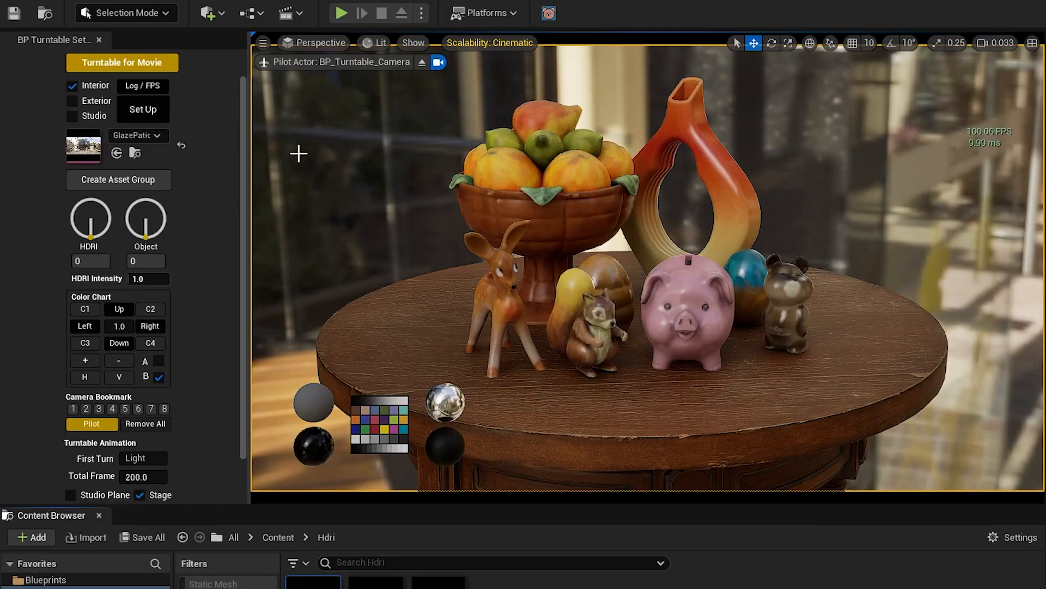
- Preview the turntable scene in play mode and return to editing
left_click(341, 13)
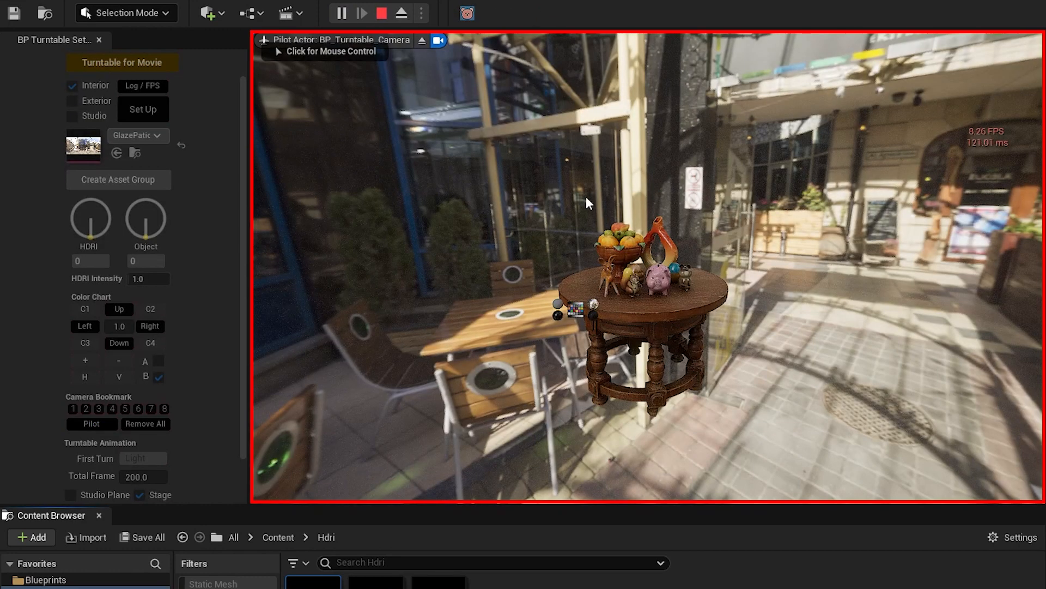
left_click(589, 203)
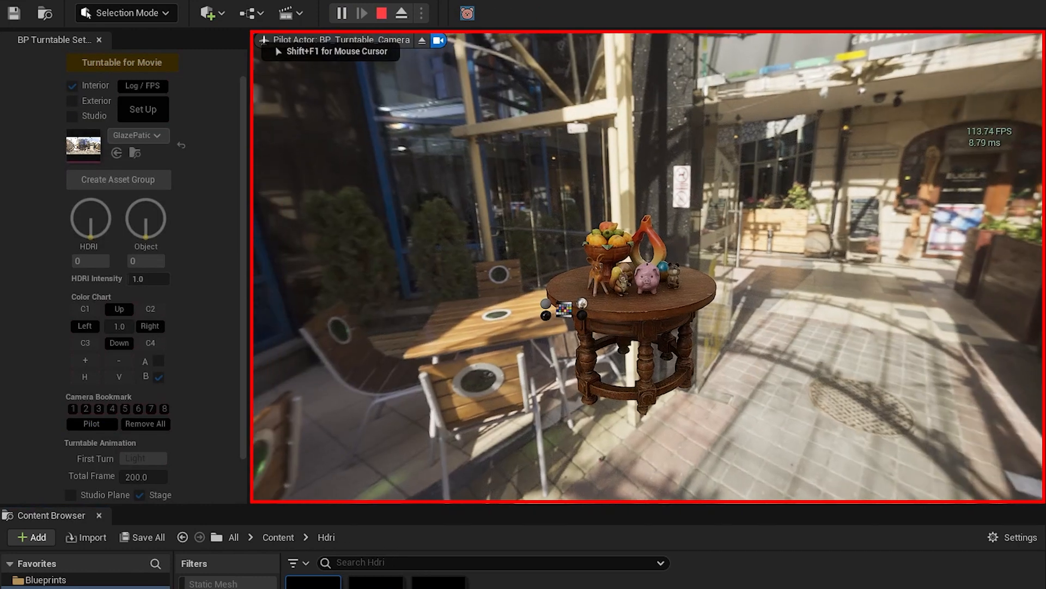
key("Escape")
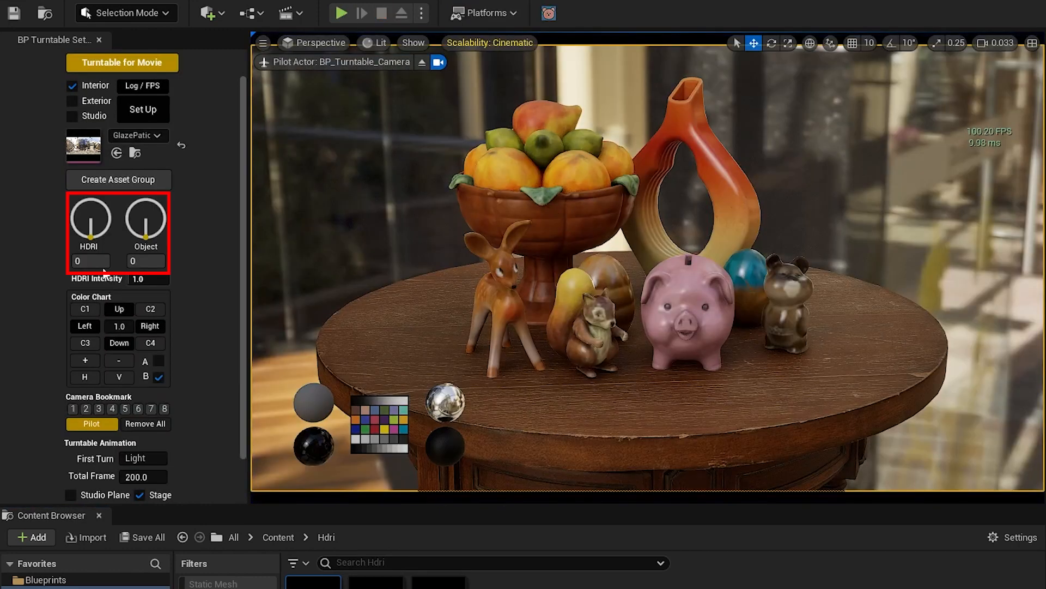
- Rotate the HDRI to about 315° and the object group to about 334.5°, and create the turntable key animation
left_click_drag(91, 240, 136, 294)
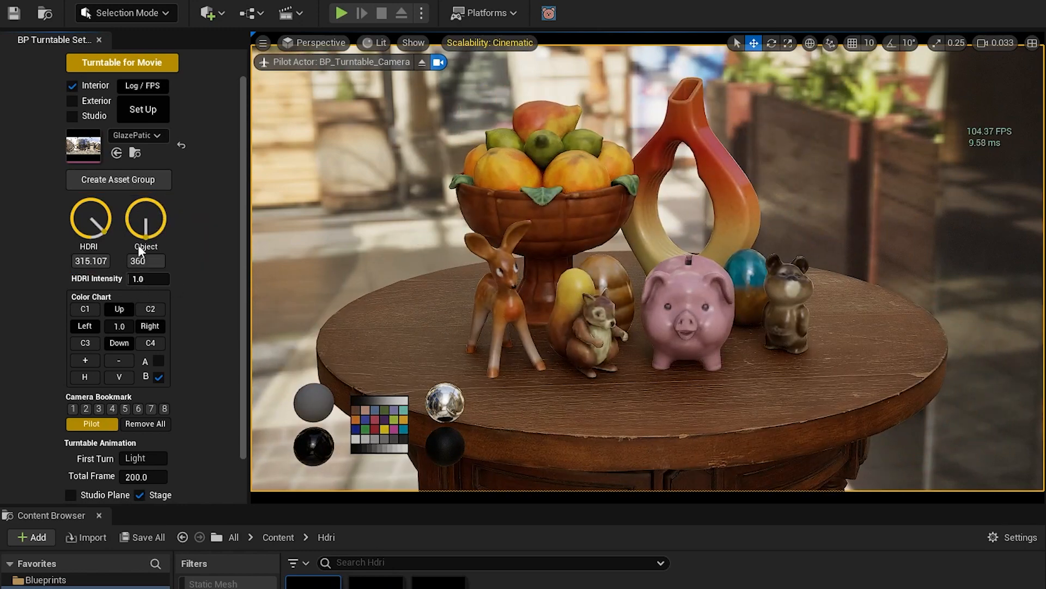
left_click_drag(146, 240, 163, 256)
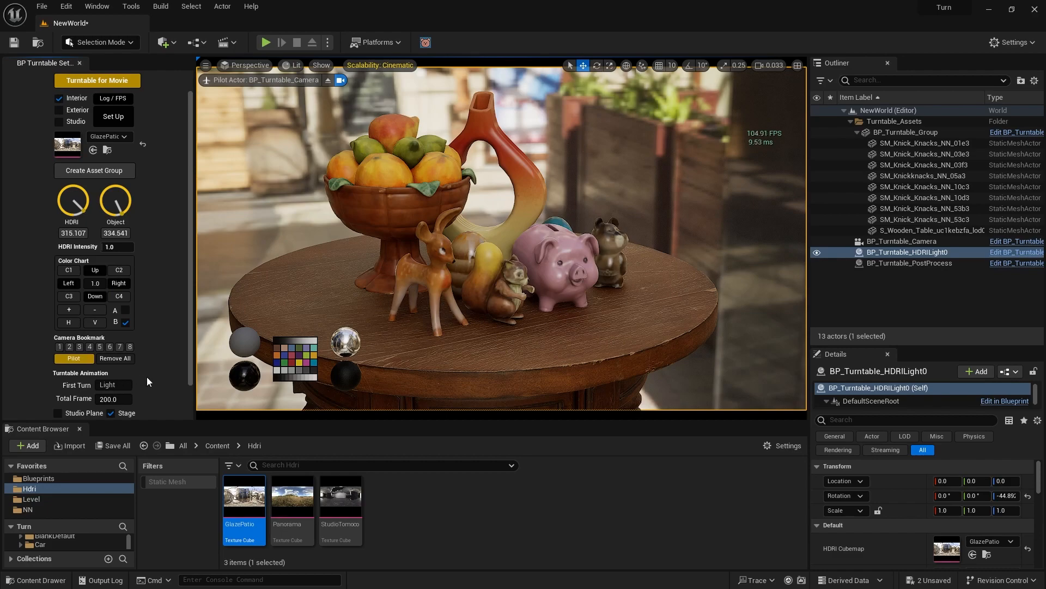
scroll(147, 381, "down", 3)
left_click(117, 383)
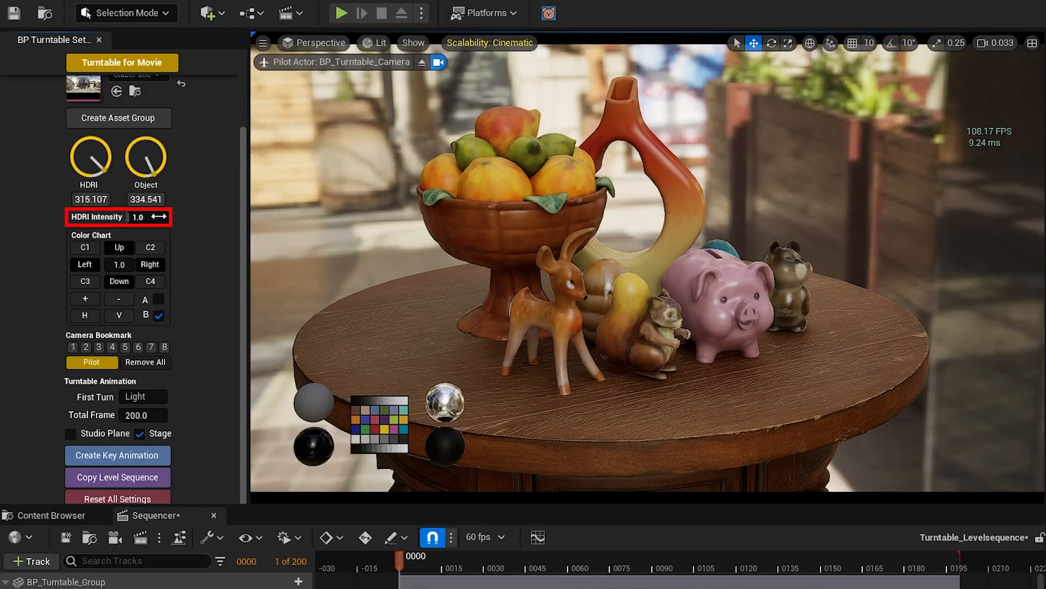
- Try an HDRI intensity of 2.0 and return it to 1.0
key("Return")
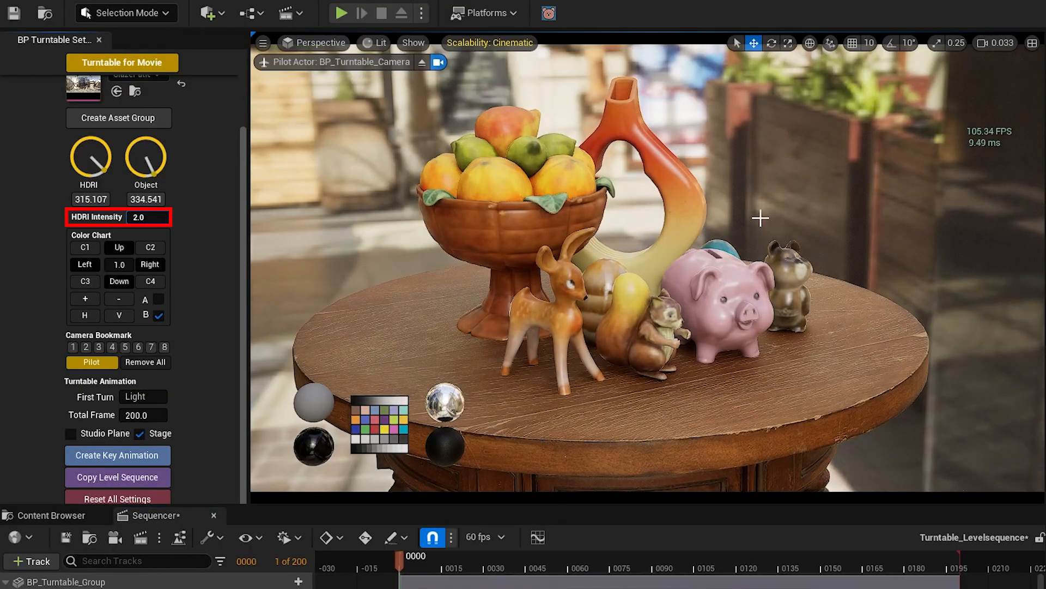
type("1")
key("Return")
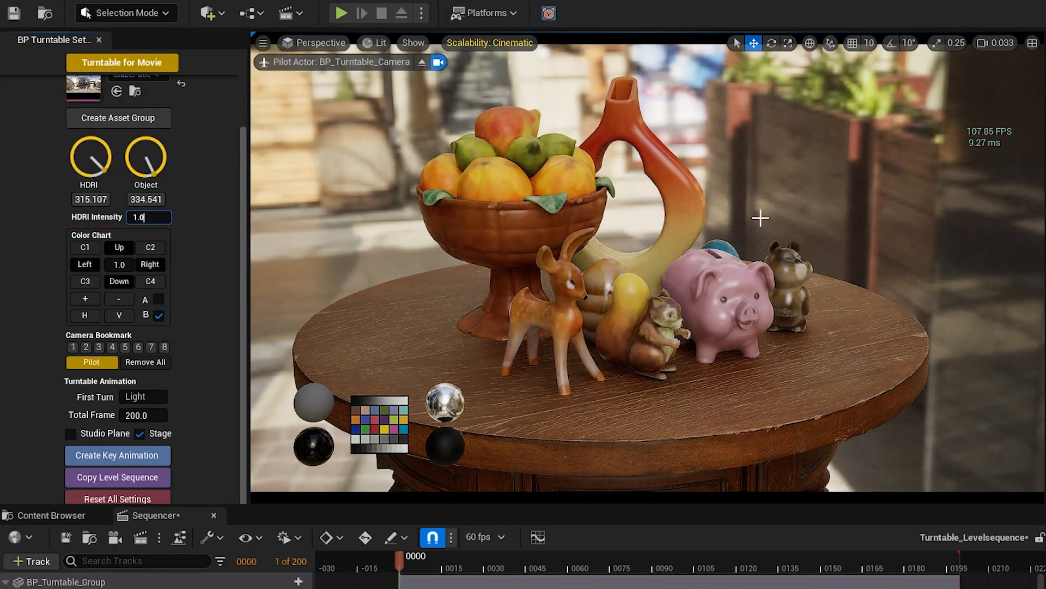
- Try color chart layout A, return to layout B, and cycle the chart through its corner positions back to its original place
left_click(159, 299)
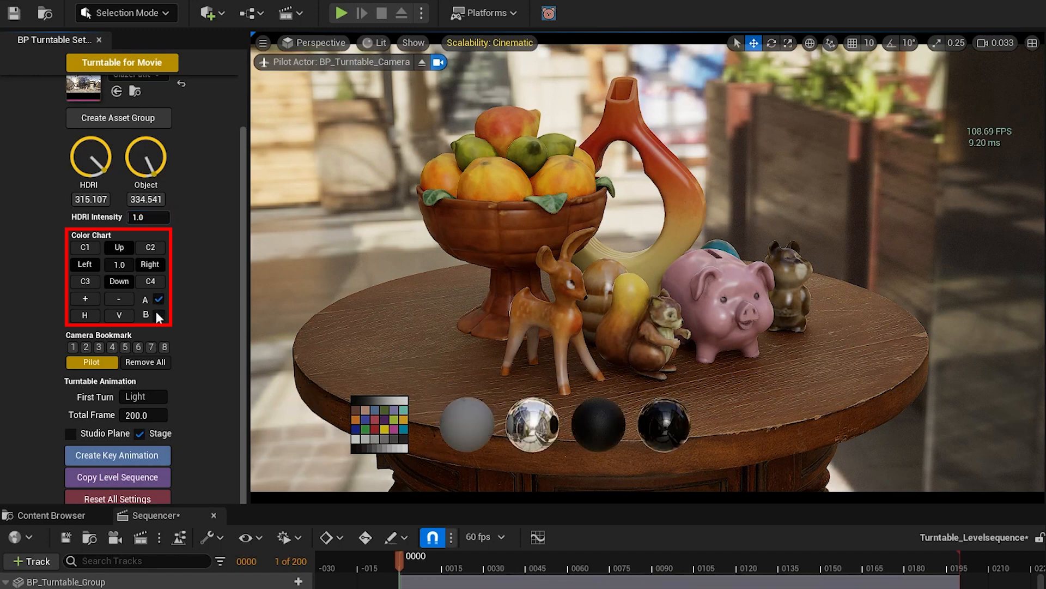
left_click(159, 315)
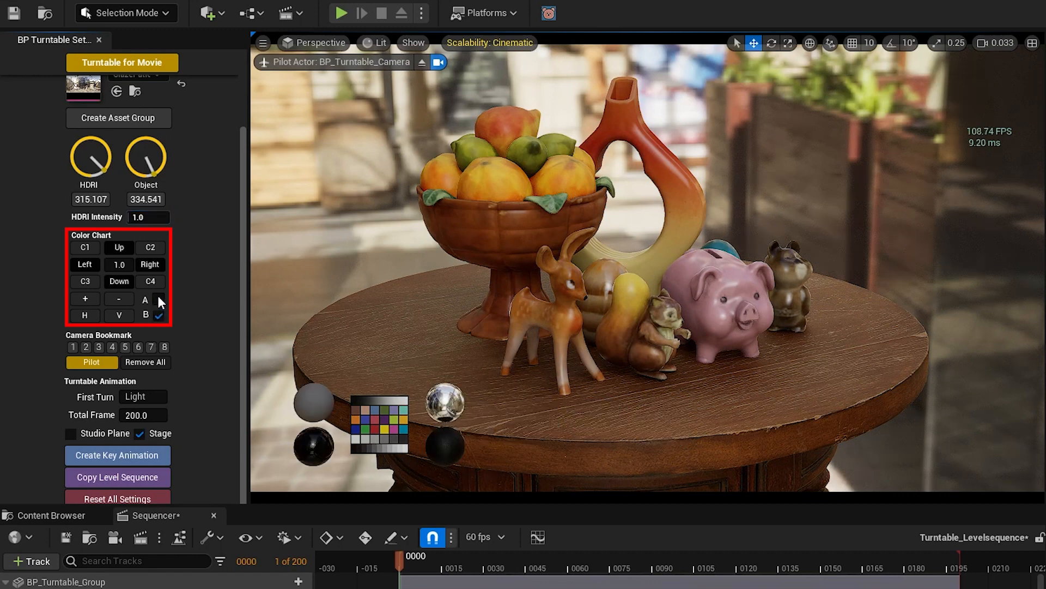
left_click(85, 247)
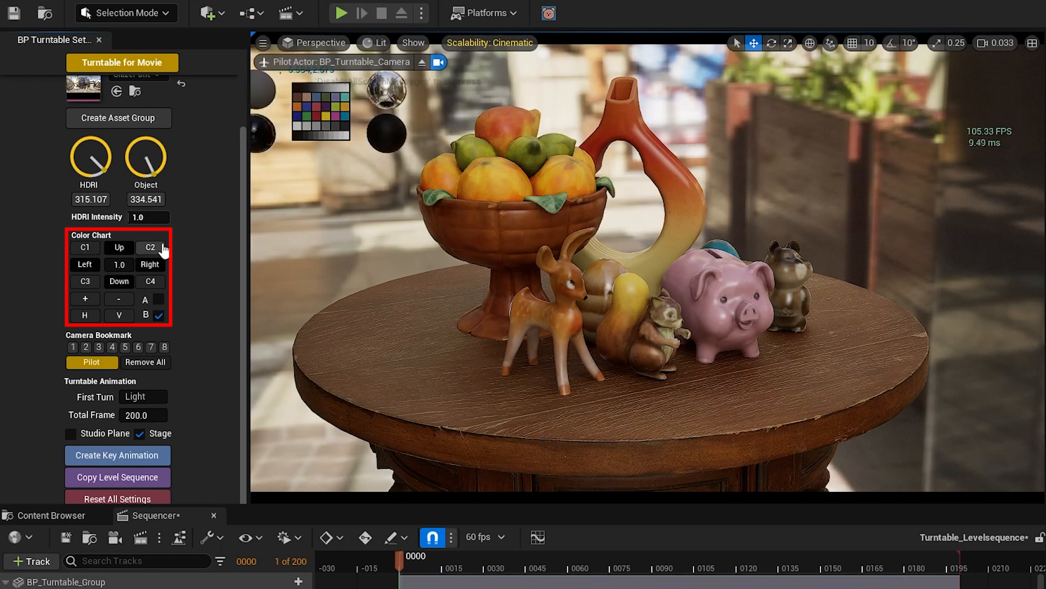
left_click(158, 248)
left_click(151, 282)
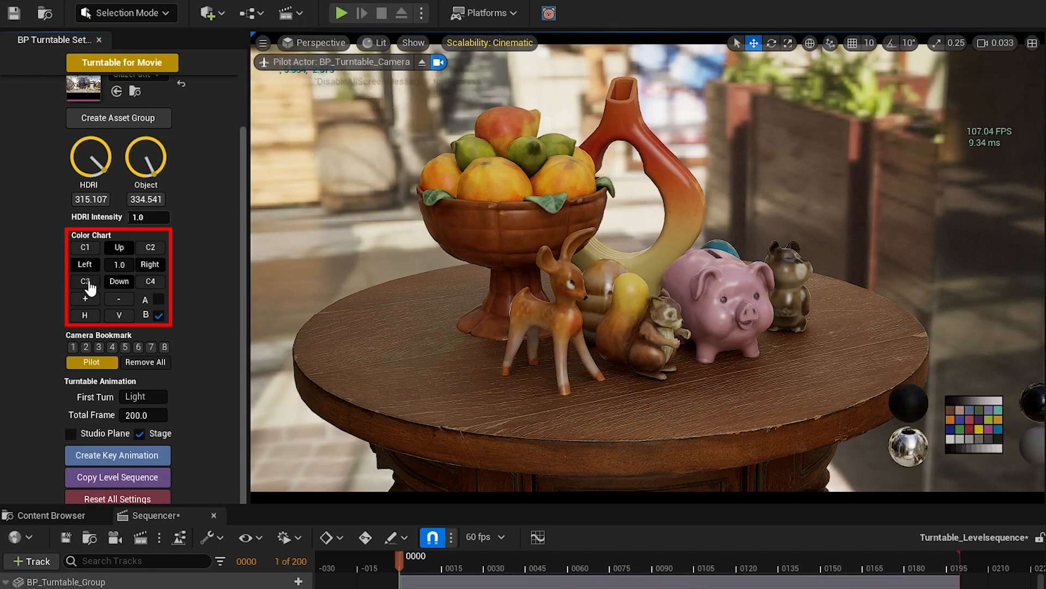
left_click(90, 286)
left_click(158, 268)
left_click(158, 268)
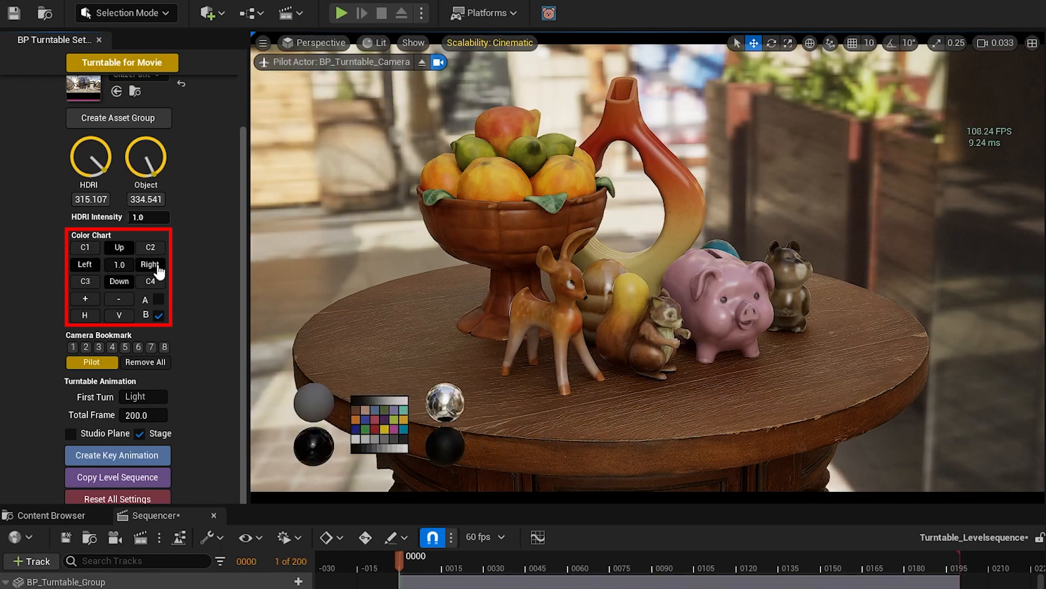
- Enlarge the color chart by one increment and shrink it by two
left_click(85, 299)
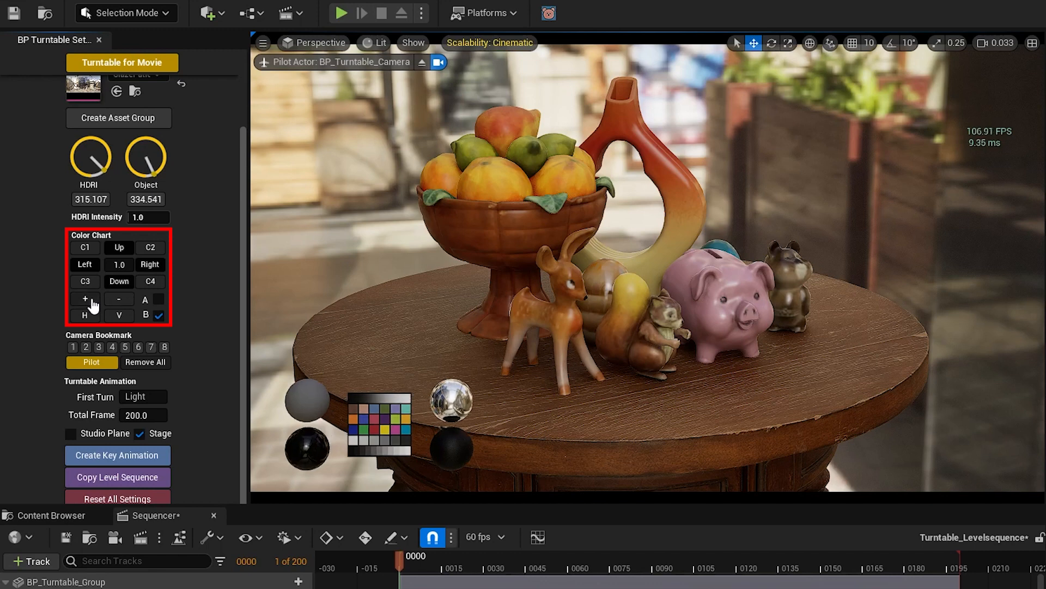
left_click(124, 301)
left_click(125, 302)
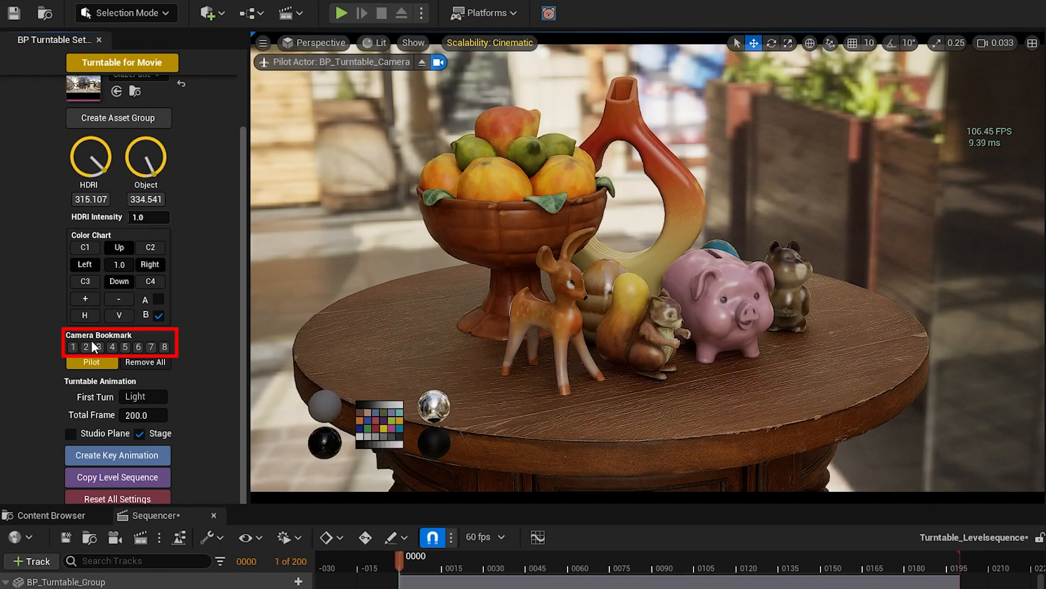
- Save the current camera view as bookmark 1, turn the camera away and recall the bookmark
left_click(73, 347)
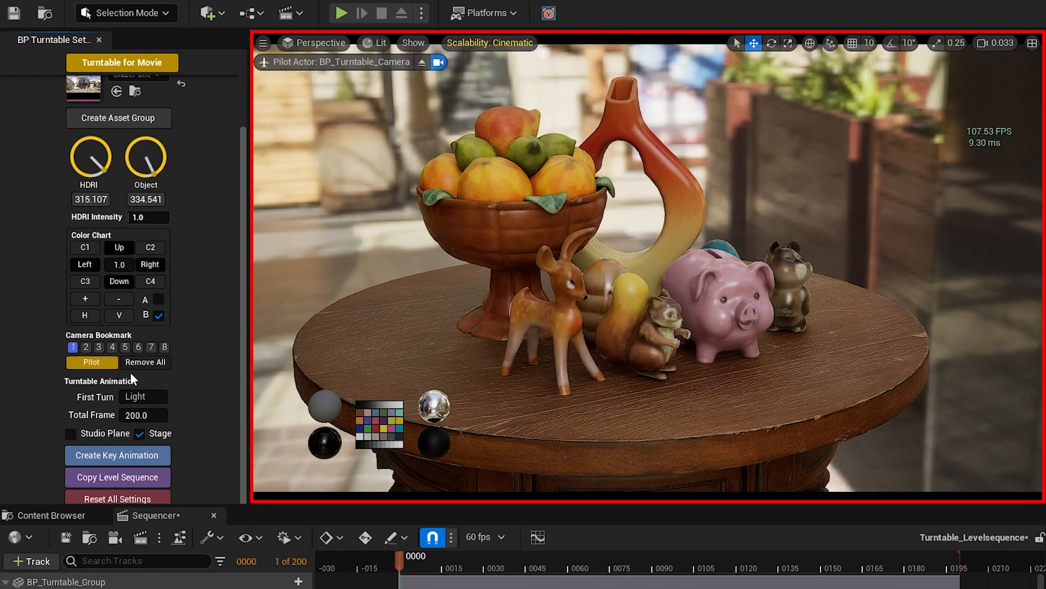
mouse_move(664, 377)
right_mouse_down()
mouse_move(725, 412)
mouse_move(742, 395)
right_mouse_up()
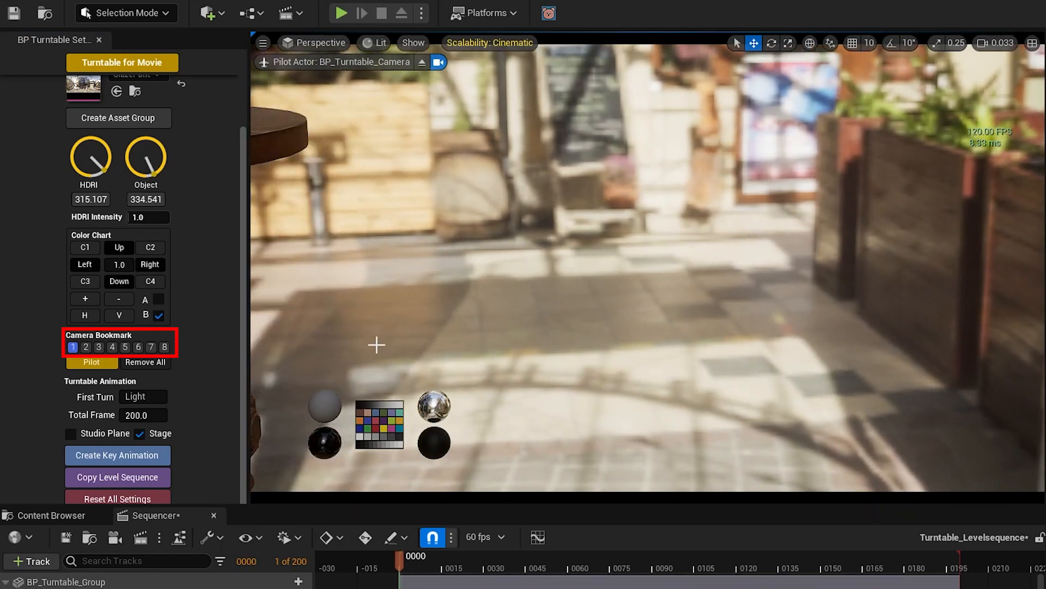
left_click(73, 347)
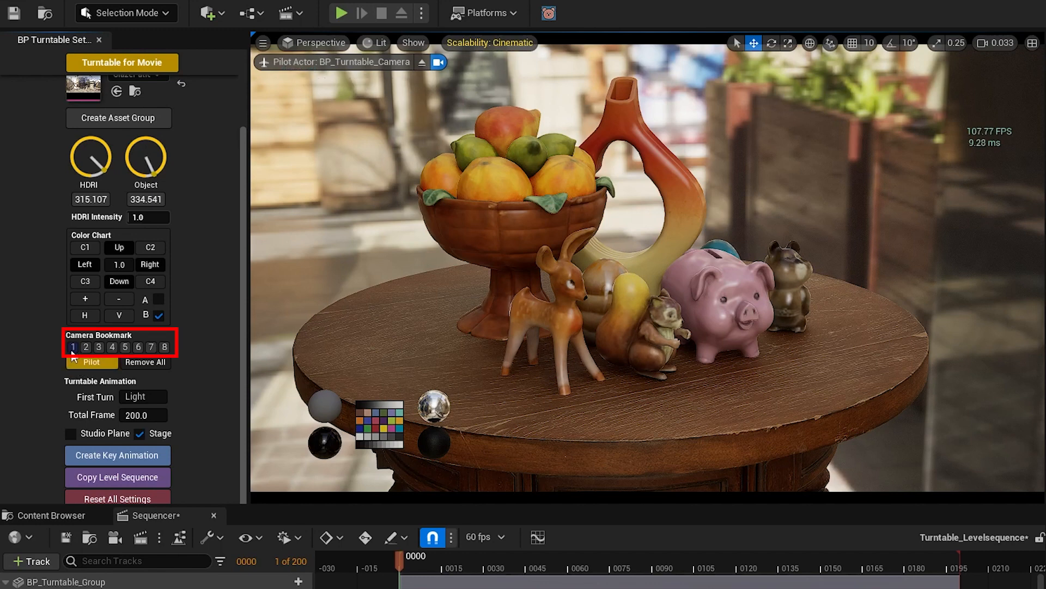
- Remove camera bookmark 1 and accept the removal
left_click(72, 347)
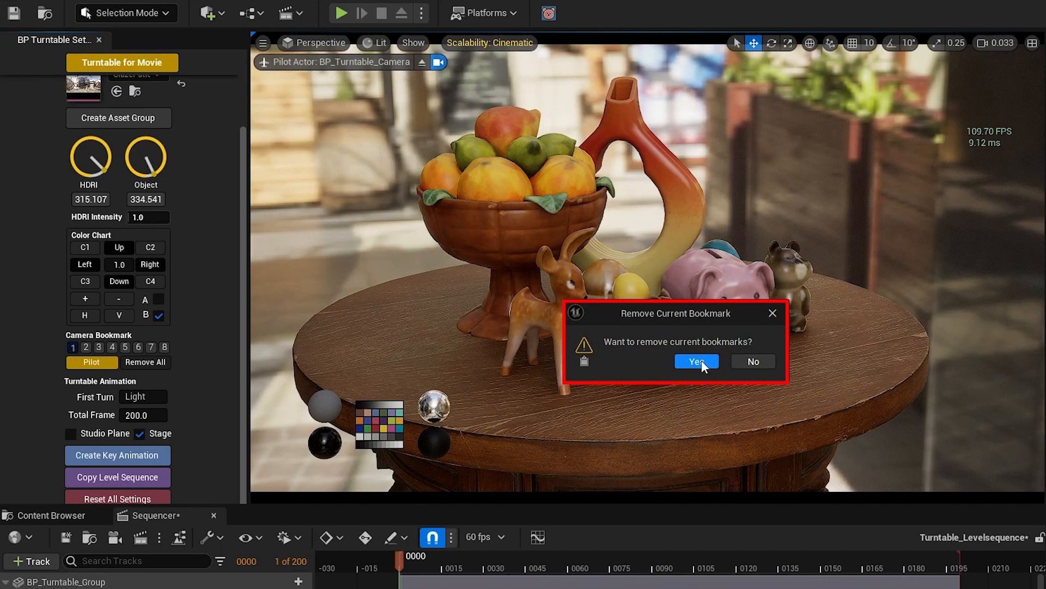
left_click(702, 361)
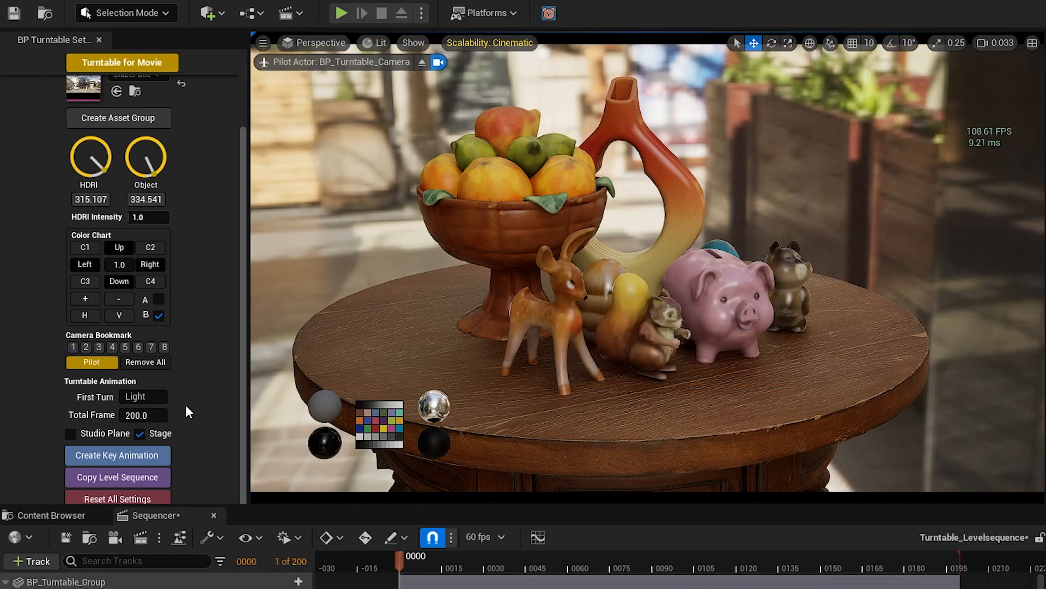
- Create the key animation with Object as the first turn and scrub the timeline to frame 182 to check it
left_click(162, 400)
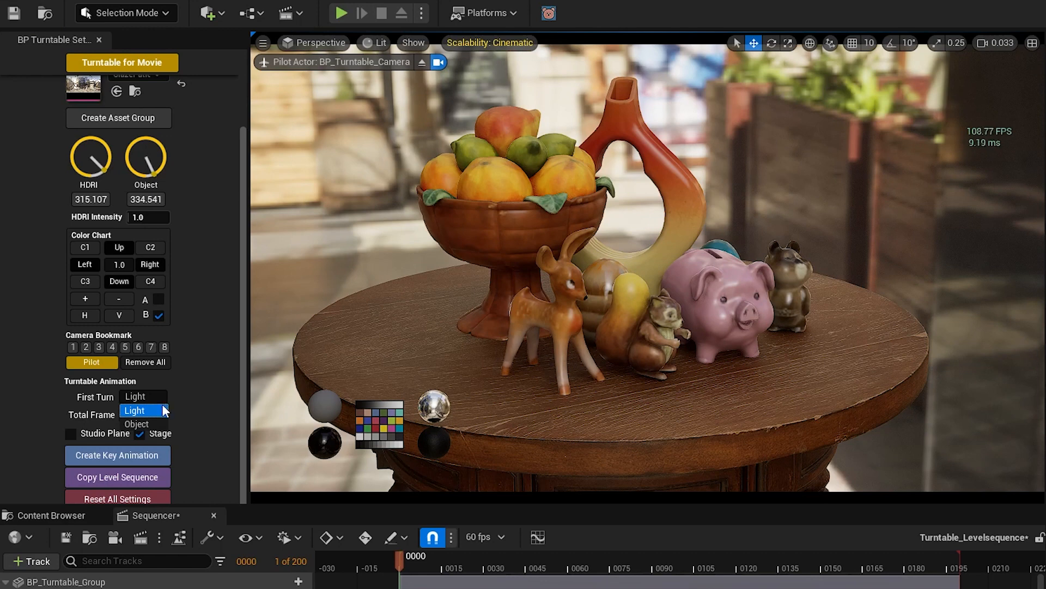
left_click(155, 424)
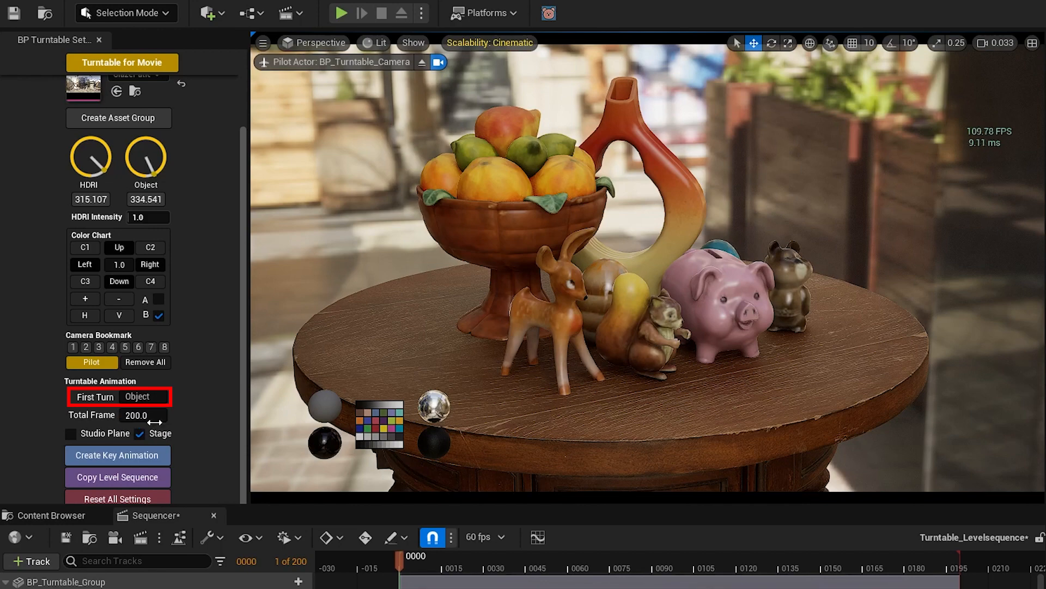
left_click(161, 454)
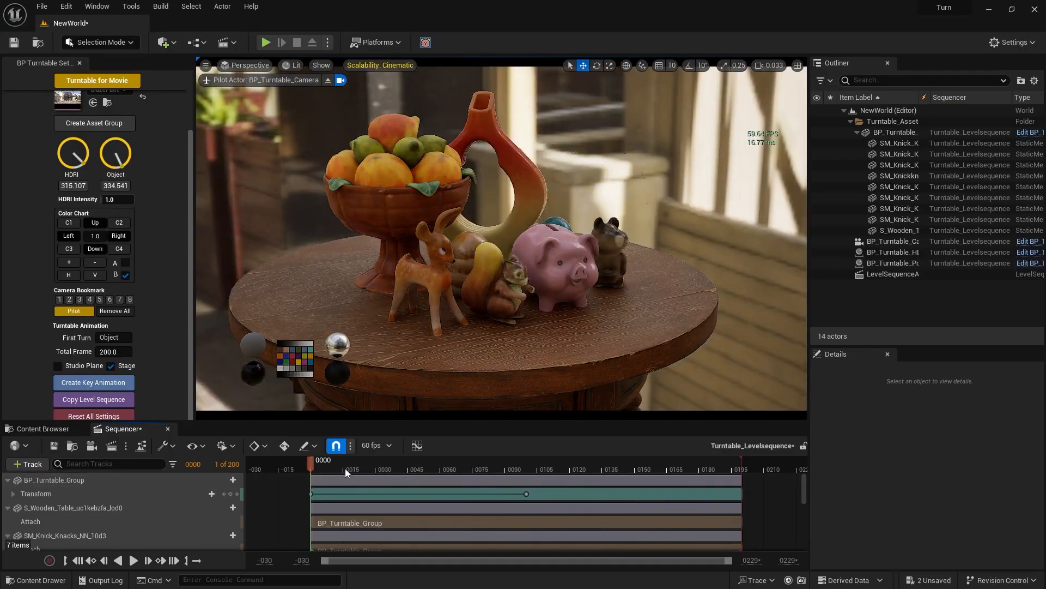
left_click(343, 466)
left_click_drag(349, 466, 705, 472)
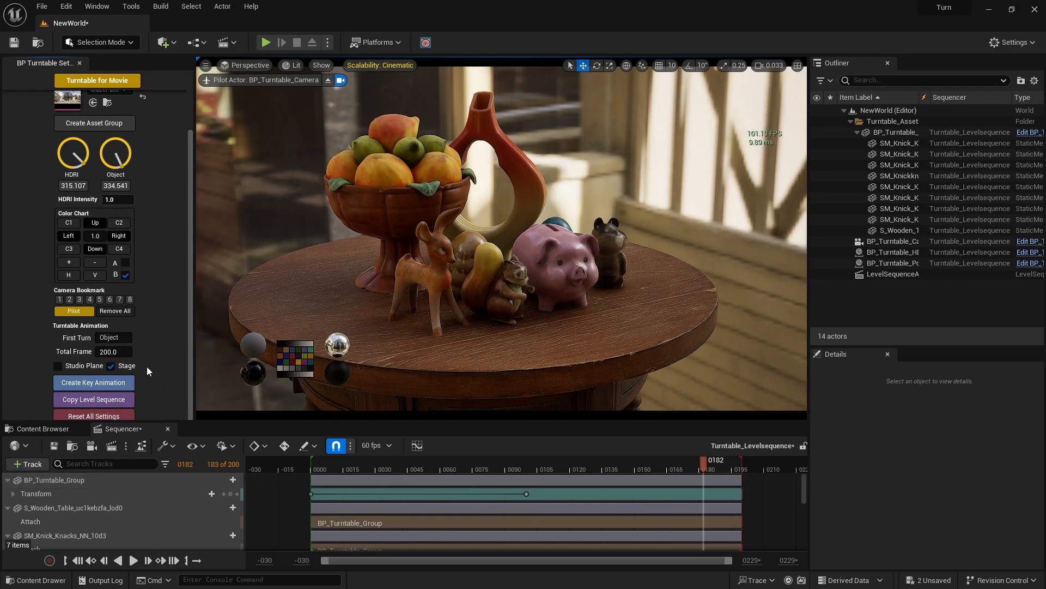
- Set the turntable animation's total frames to 400 and regenerate the key animation
left_click(129, 355)
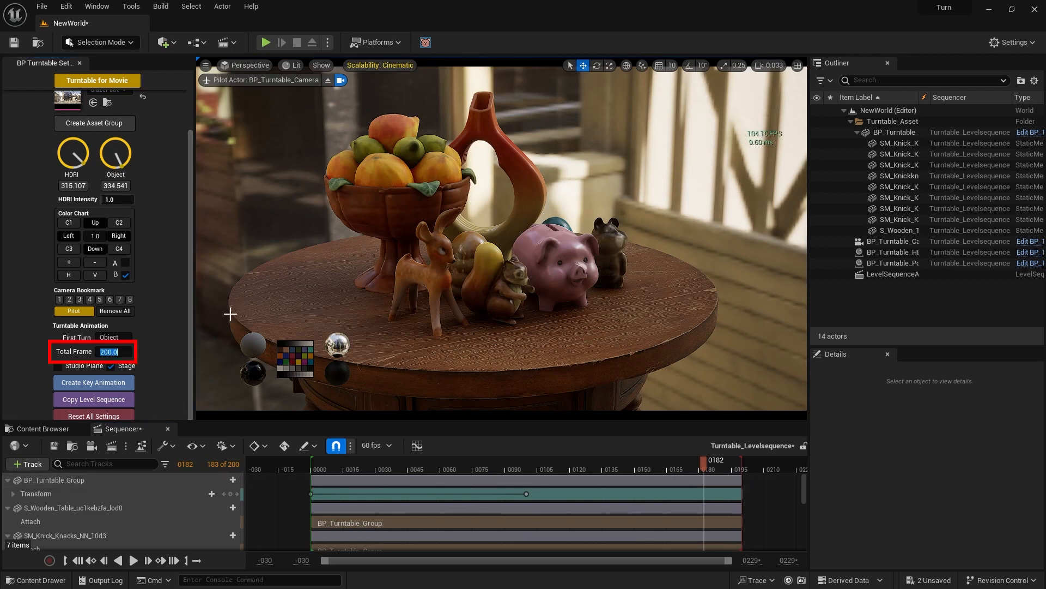
left_click(122, 383)
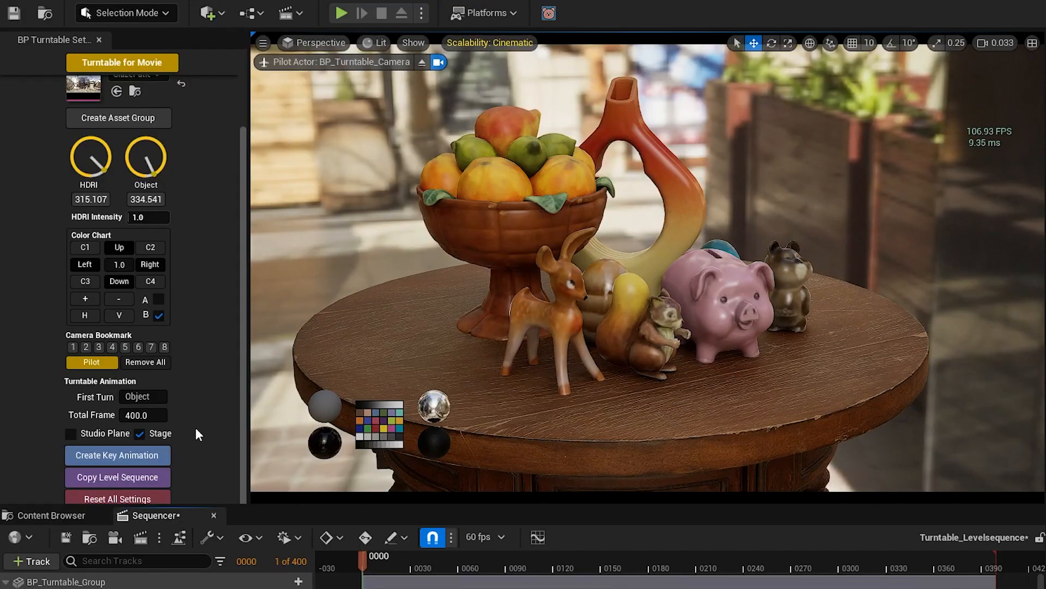
- Pull the camera back to show the whole table, and select and focus on the round stage beneath it
middle_click_drag(820, 397, 812, 365)
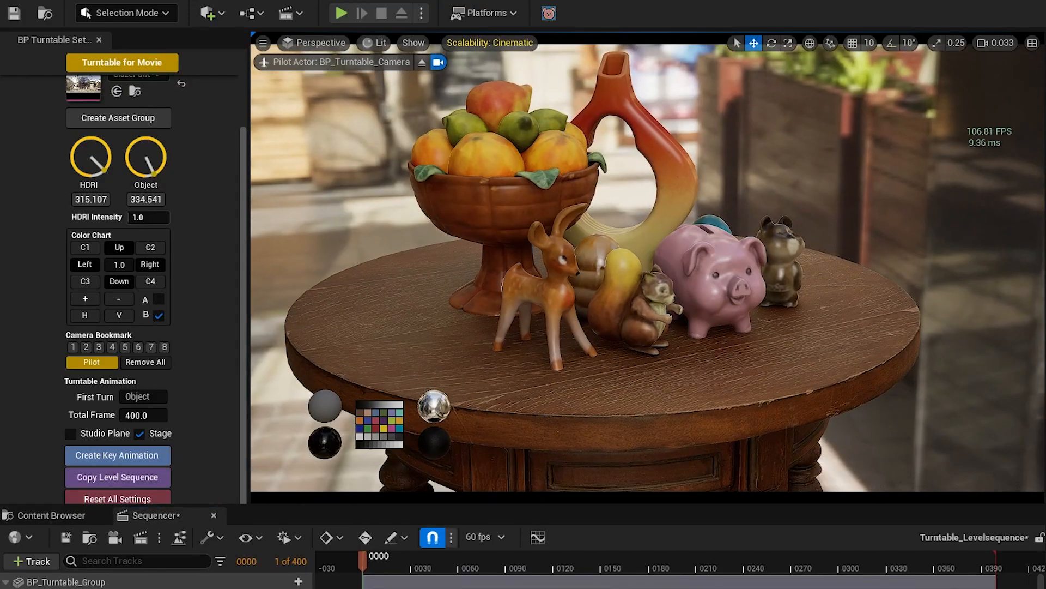
right_click_drag(821, 390, 662, 390, "alt")
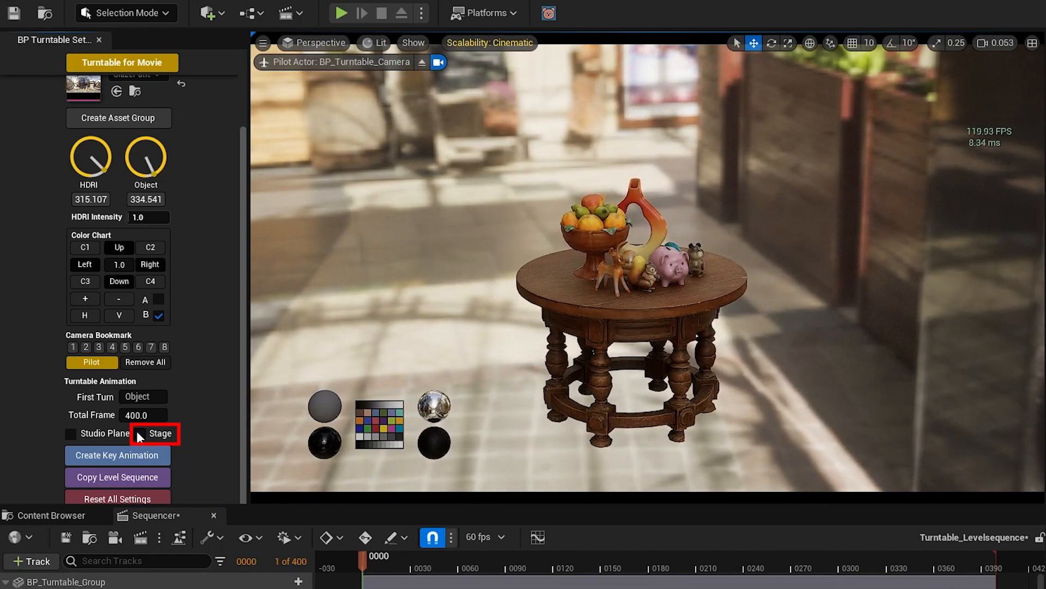
left_click(864, 313)
key("f")
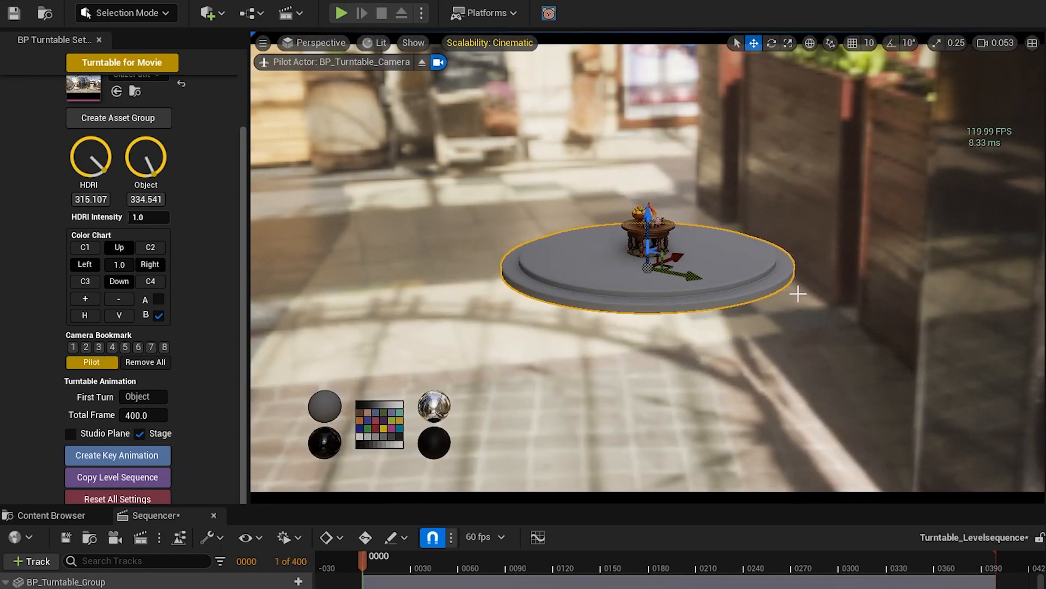
- Hide the round stage, show the studio plane instead, and select and focus on the plane to view its full shape
left_click(141, 434)
left_click(70, 433)
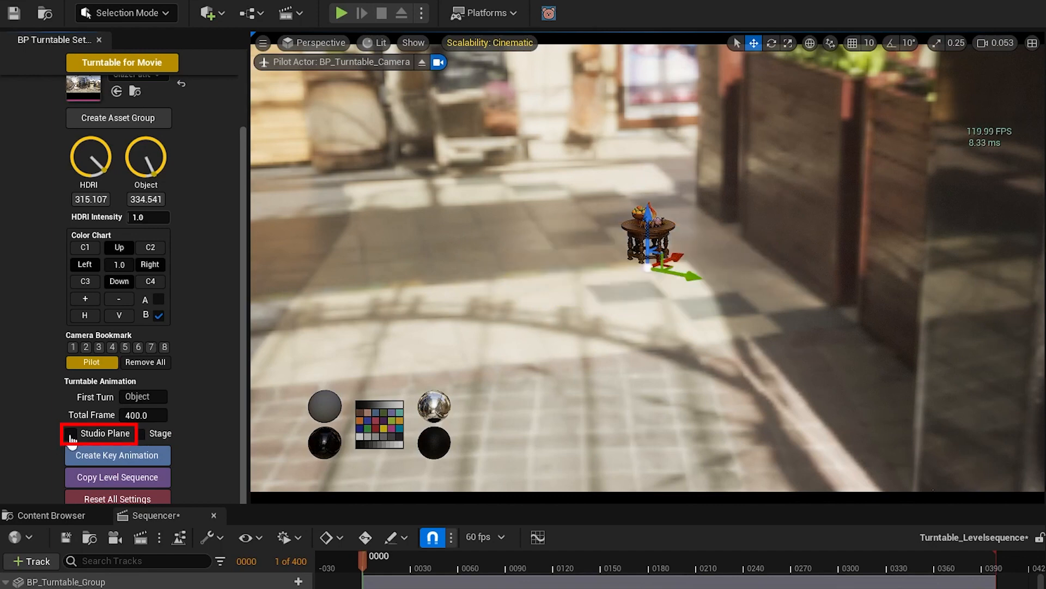
scroll(607, 357, "down", 2)
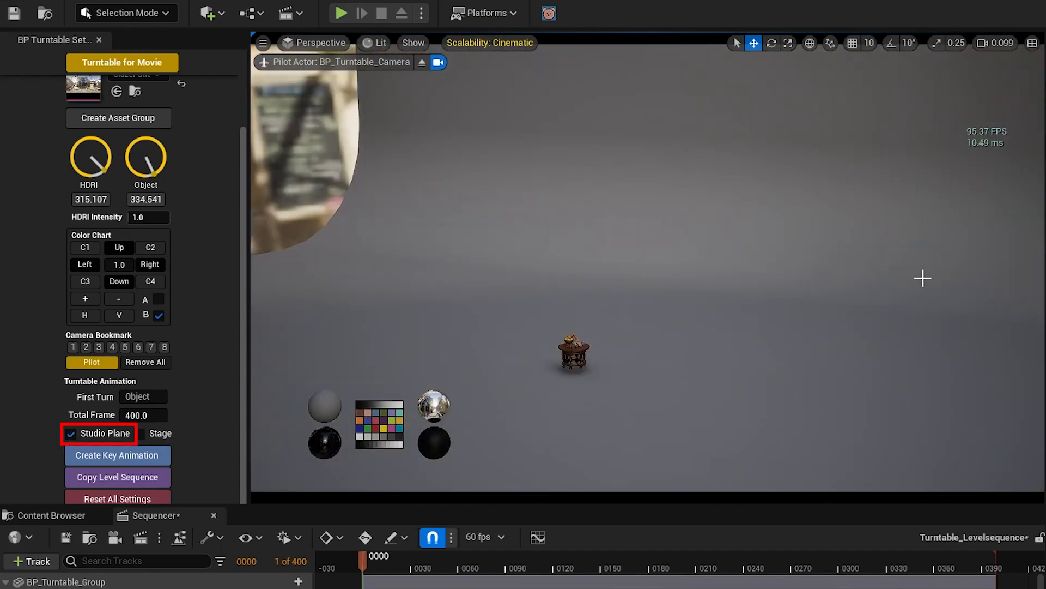
left_click(923, 279)
key("f")
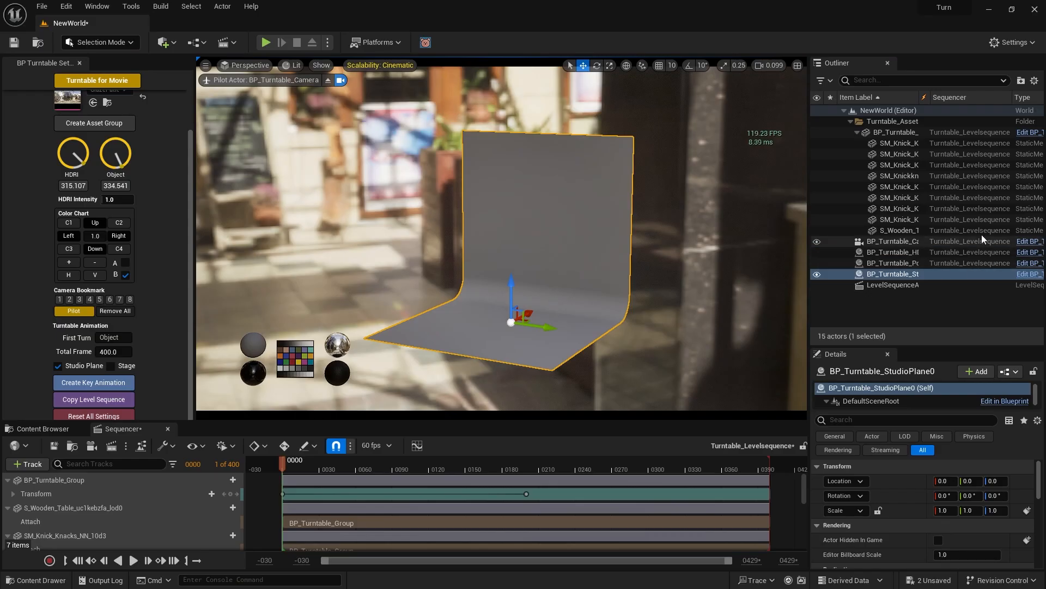
- Select and frame the eight knick-knack meshes in the turntable group, and turn off the studio plane
left_click(925, 233)
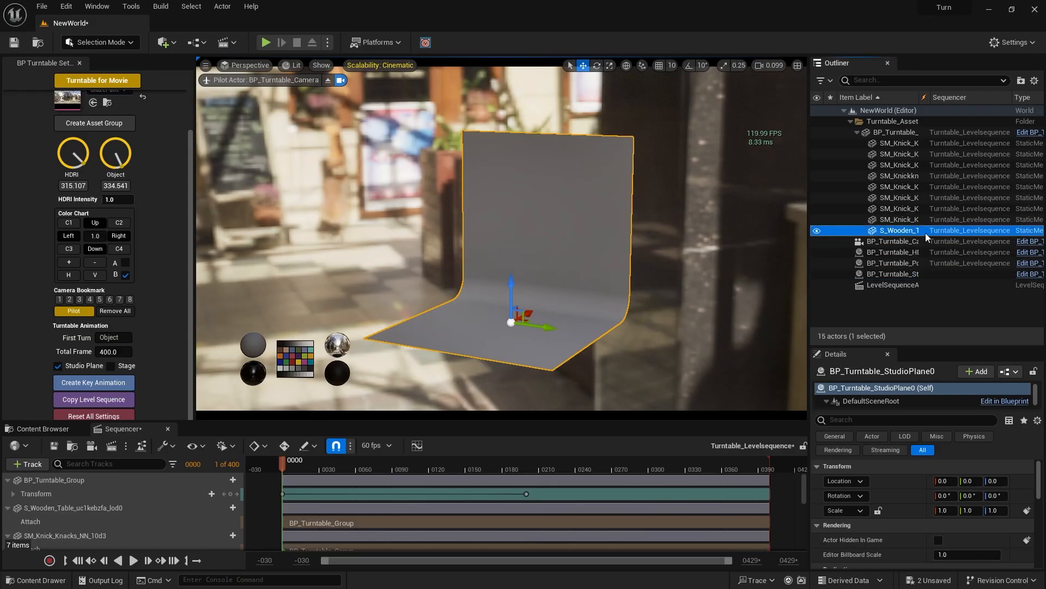
left_click(920, 143, "shift")
left_click(57, 366)
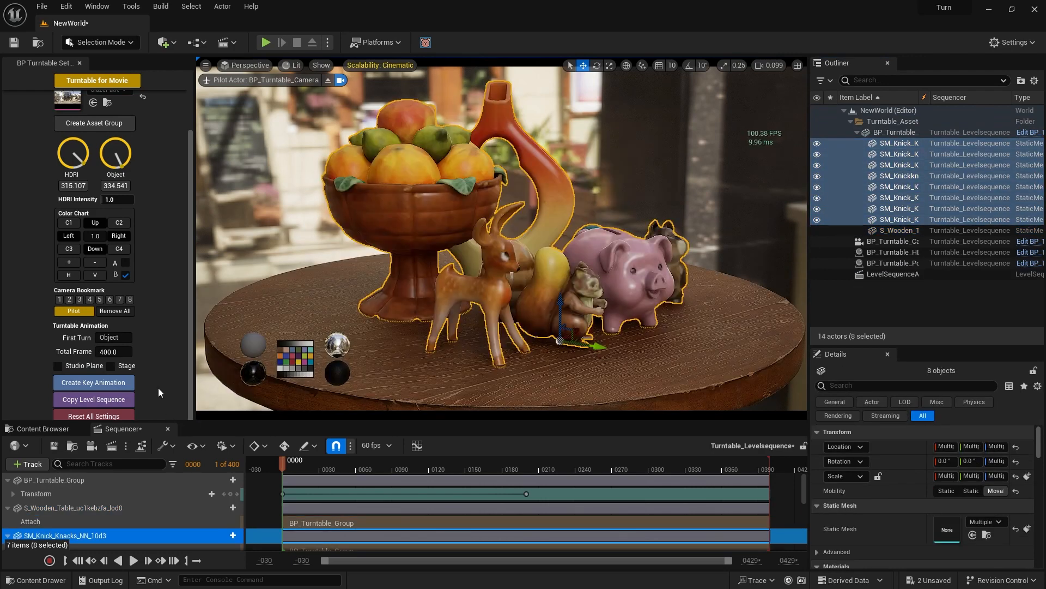
- Create the key animation, copy it to its own level sequence, and scrub to frame 346 to check it
left_click(126, 382)
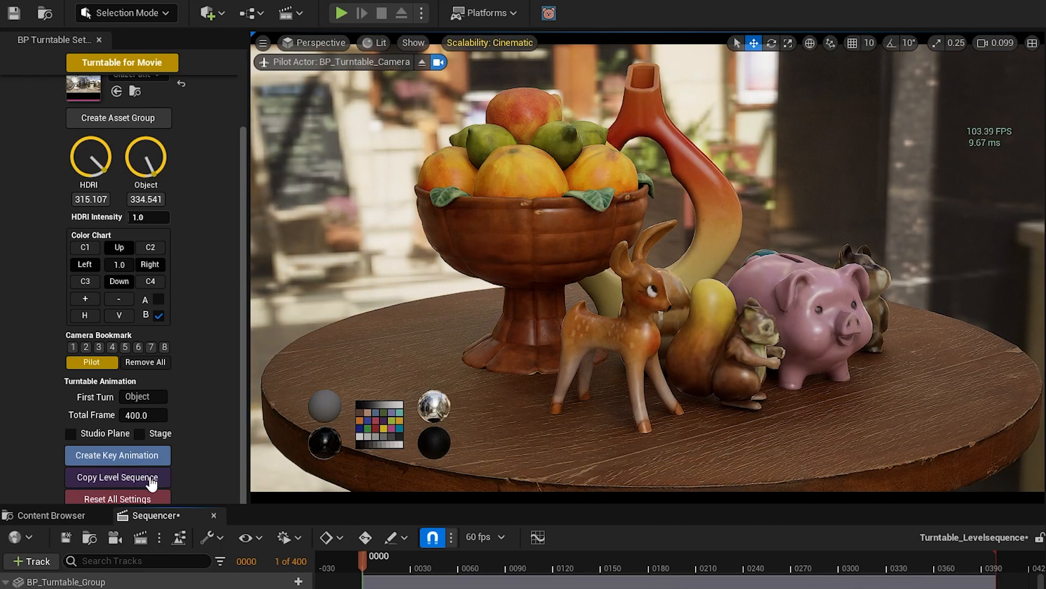
left_click(120, 400)
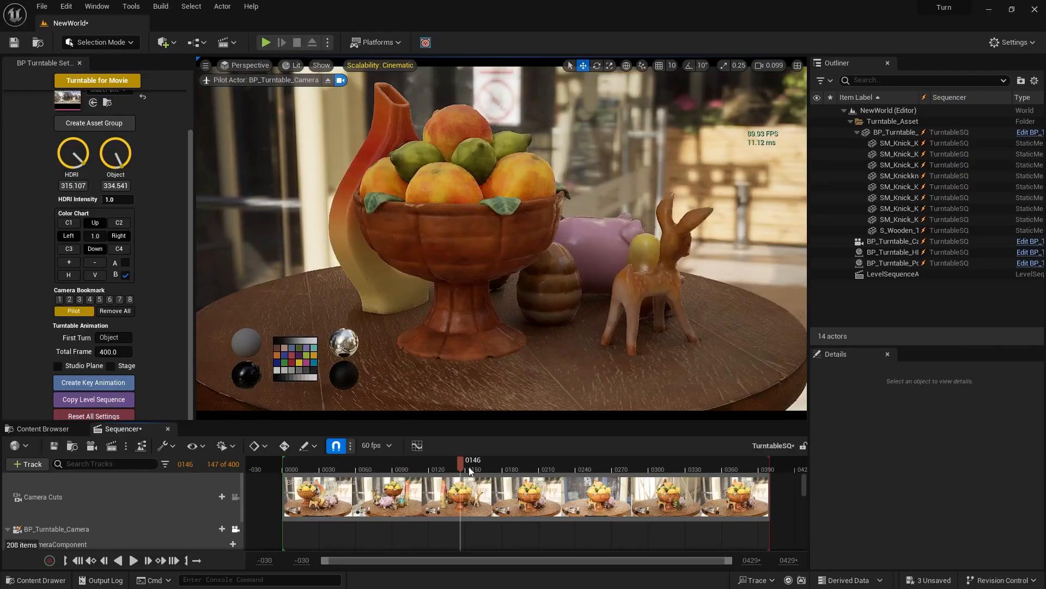
left_click_drag(468, 467, 707, 461)
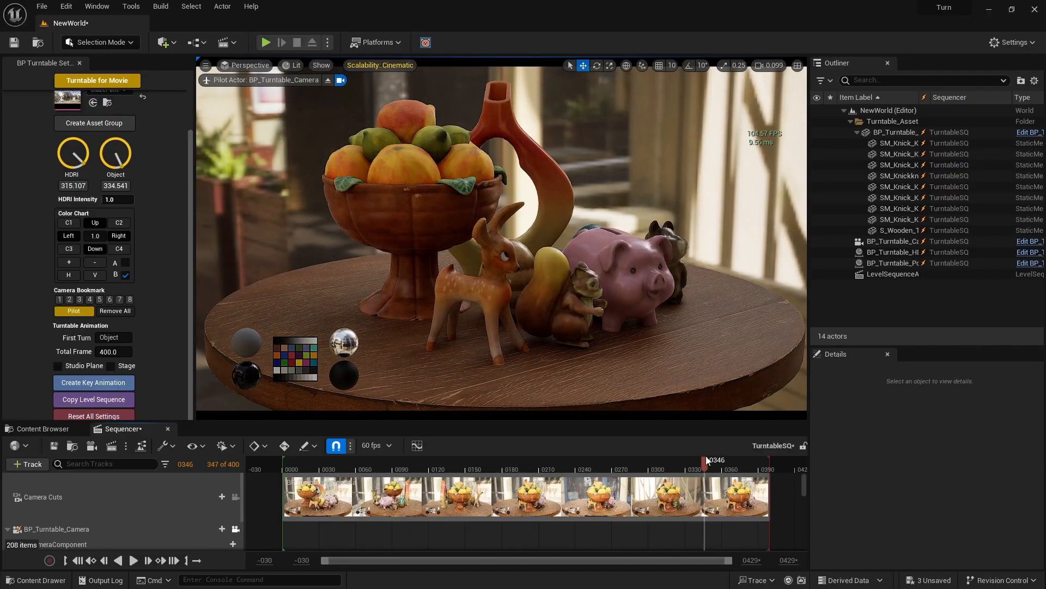
- Open the TurntableLevelSequence folder under Content and save the copied TurntableSQ level sequence
left_click(43, 428)
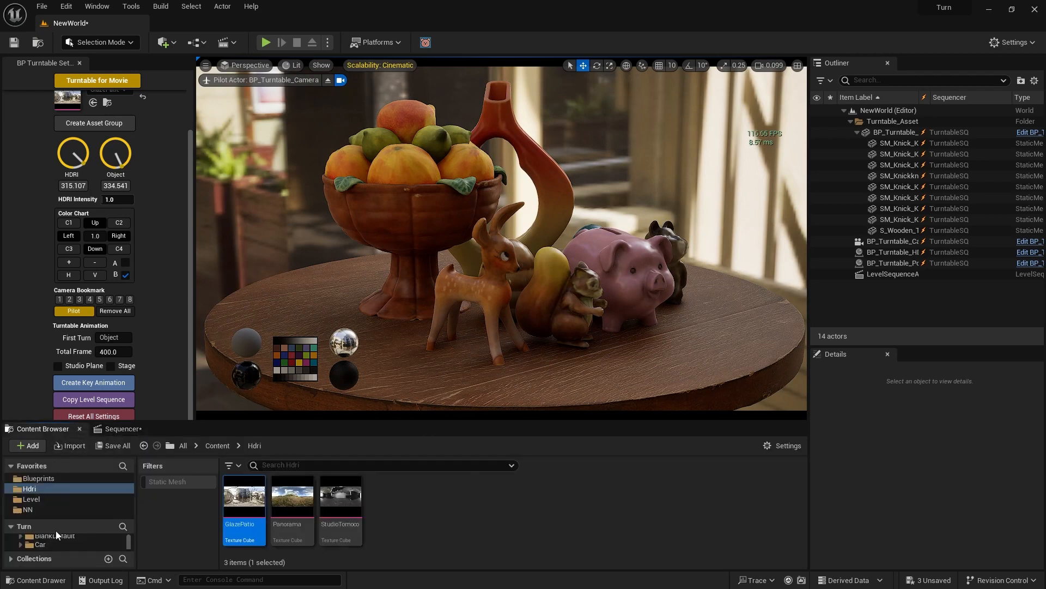
left_click(217, 445)
left_click(684, 537)
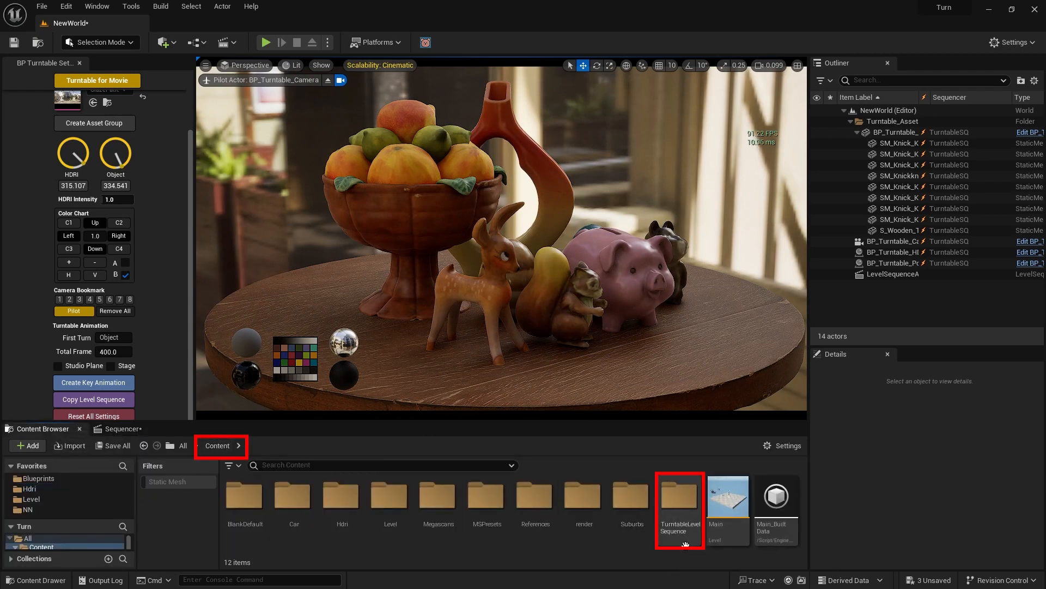
double_click(686, 539)
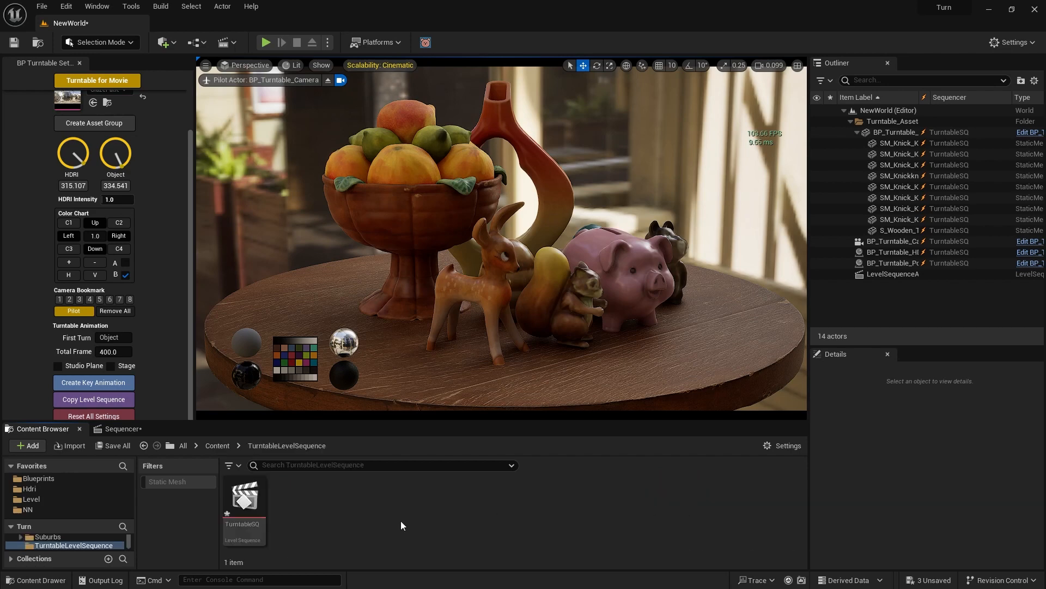
key("ctrl+a")
key("ctrl+s")
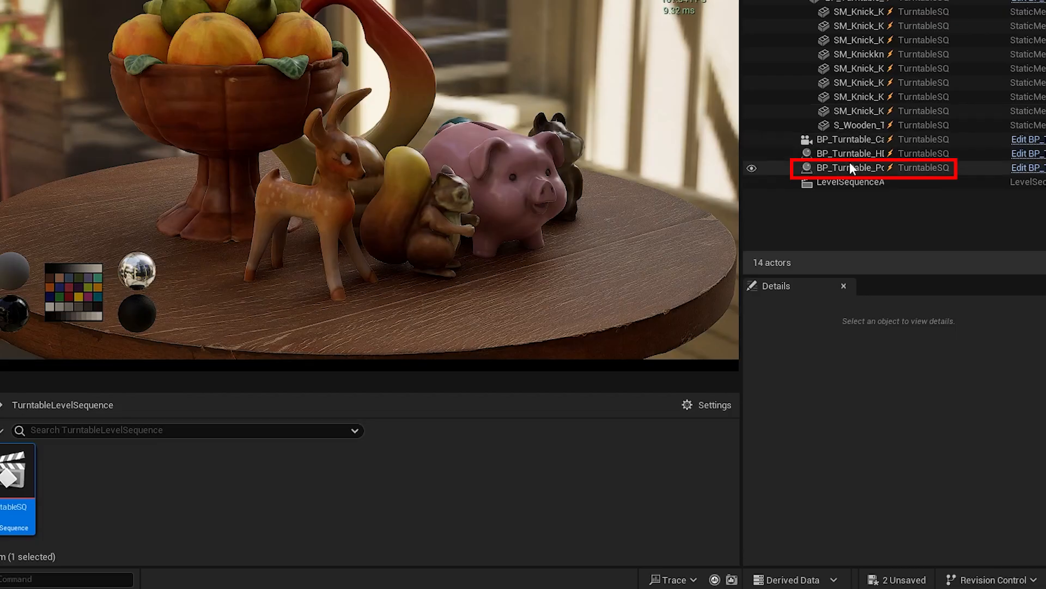
- Select the PostProcess component of BP_Turntable_PostProcess and look through its post-process volume settings
left_click(892, 259)
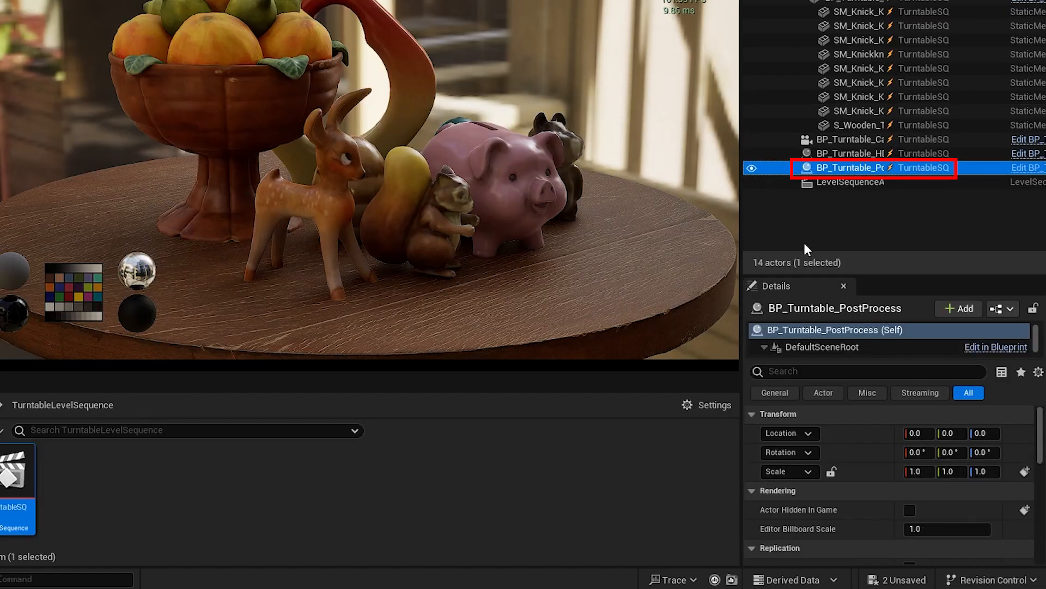
left_click_drag(840, 360, 839, 385)
left_click(836, 361)
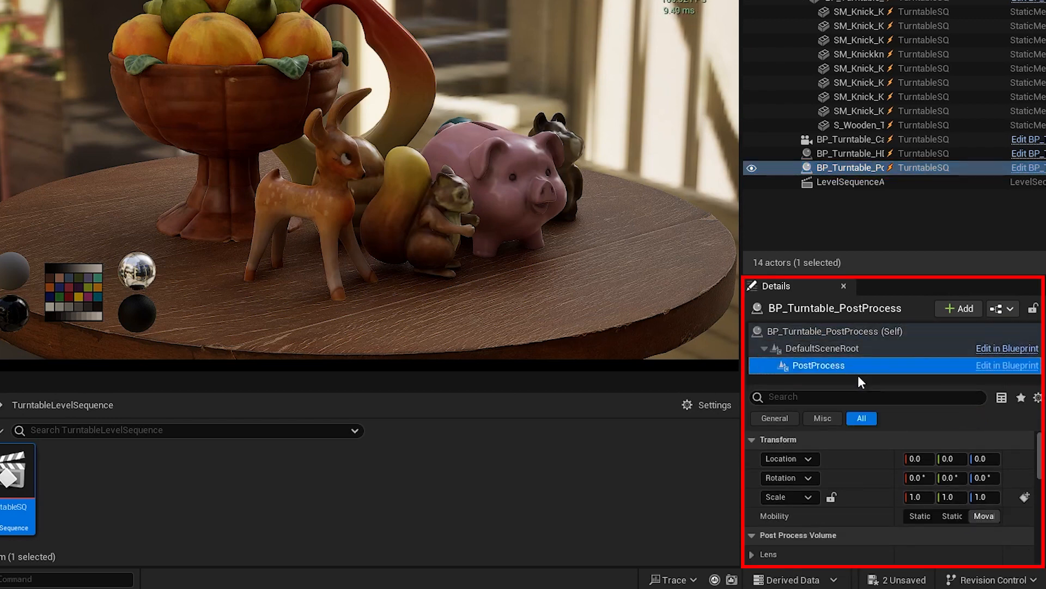
scroll(860, 491, "down", 6)
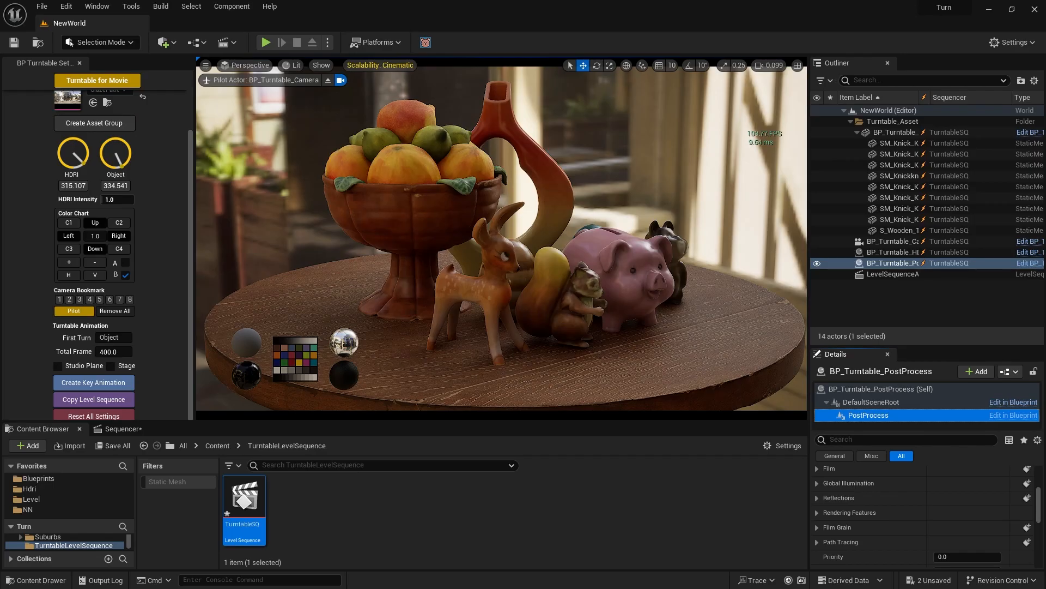
- Reset all turntable settings
left_click(123, 416)
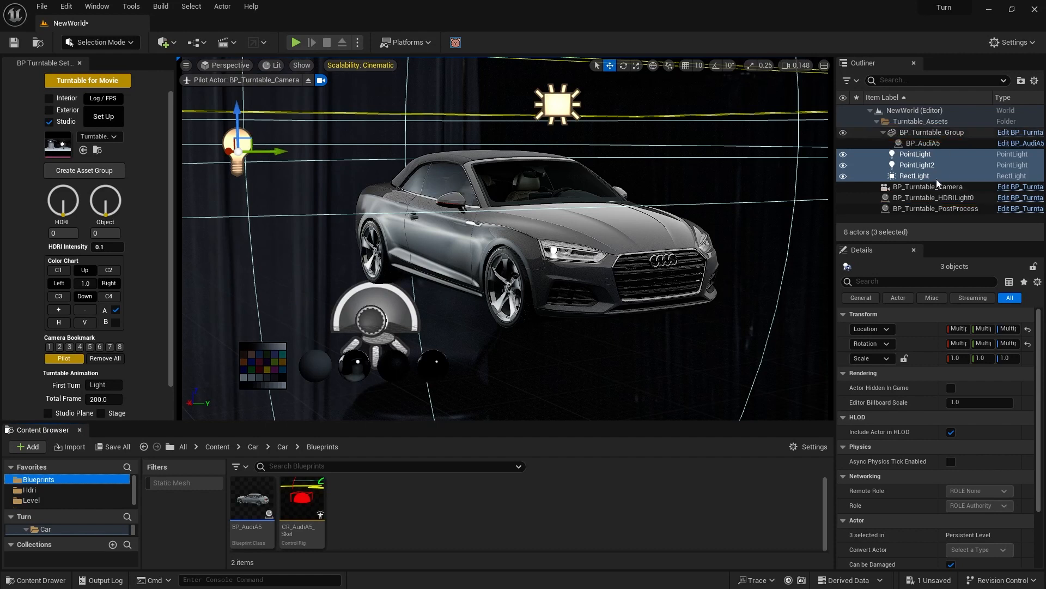
- Attach PointLight, PointLight2 and RectLight to BP_Turntable_HDRILight0 and test them by rotating the HDRI
left_click_drag(927, 174, 931, 195)
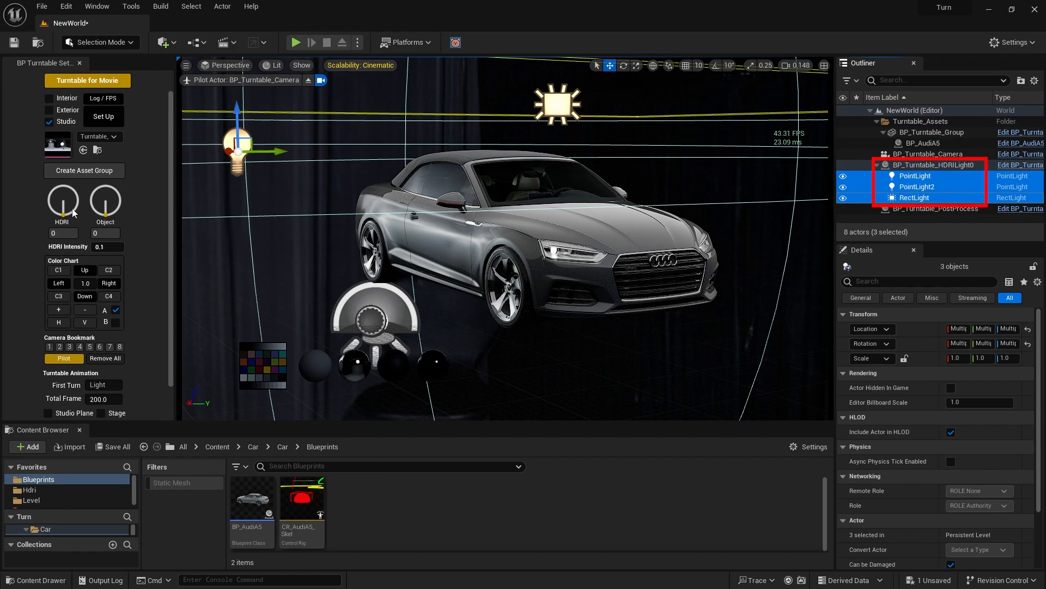
left_click_drag(72, 212, 82, 296)
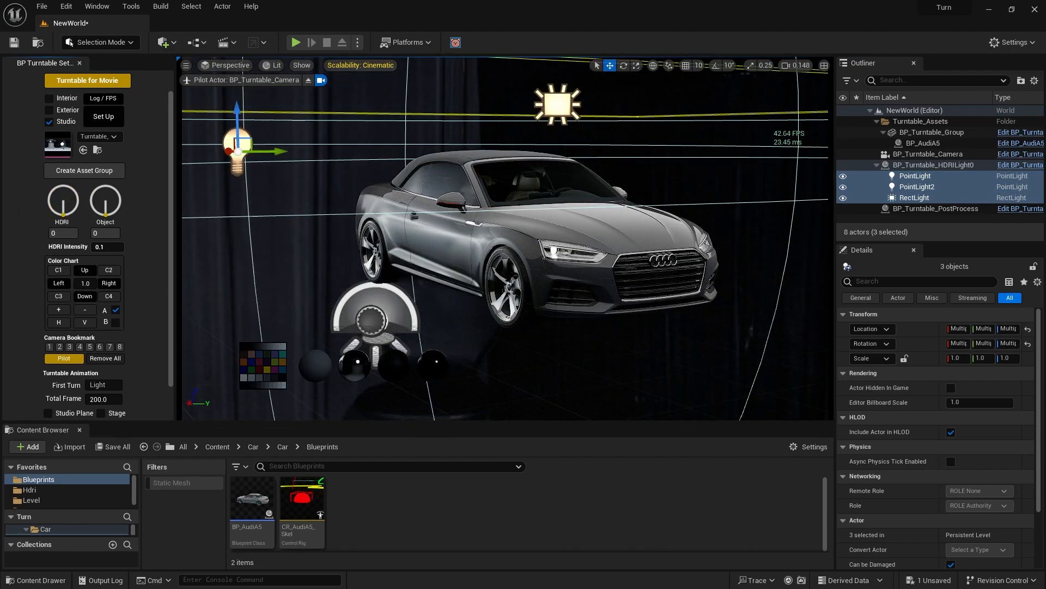
- Attach PointLight, PointLight2 and RectLight to BP_Turntable_Group and test them by rotating the object
left_click_drag(929, 188, 929, 138)
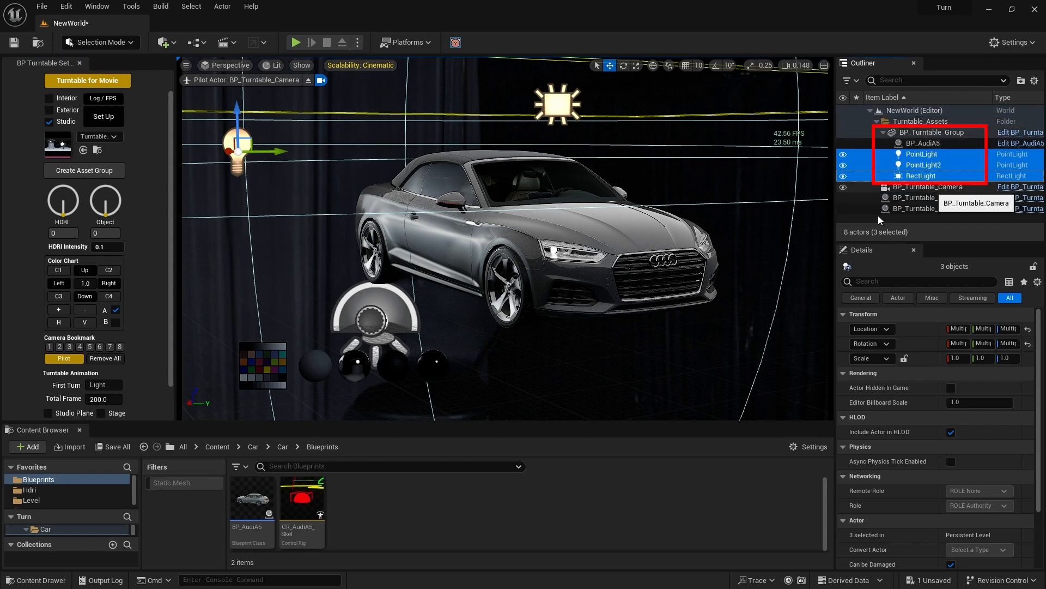
mouse_move(94, 220)
left_mouse_down()
mouse_move(113, 224)
mouse_move(115, 173)
mouse_move(129, 203)
mouse_move(121, 188)
mouse_move(124, 245)
left_mouse_up()
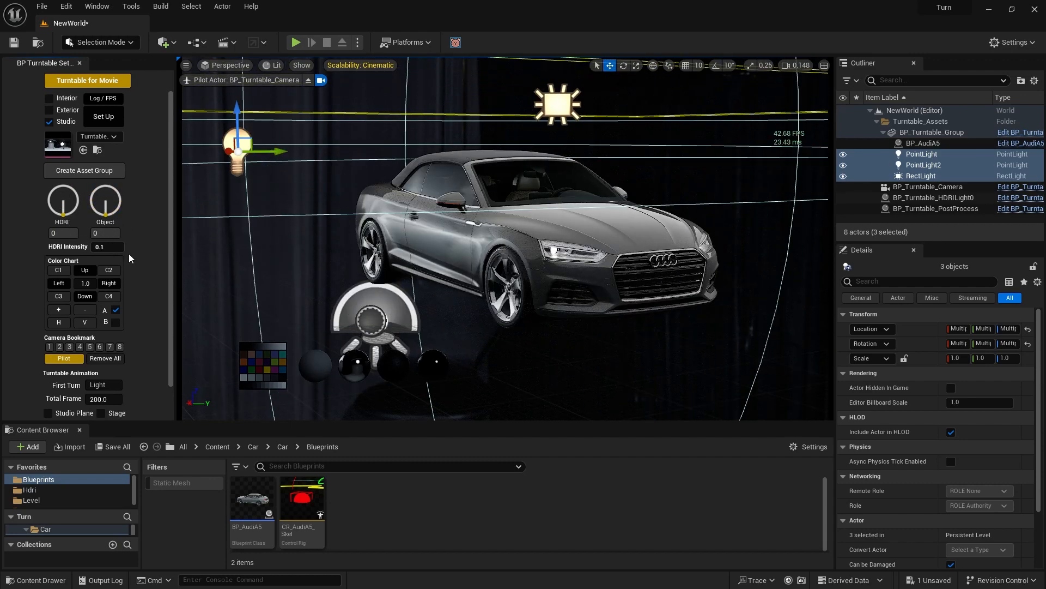